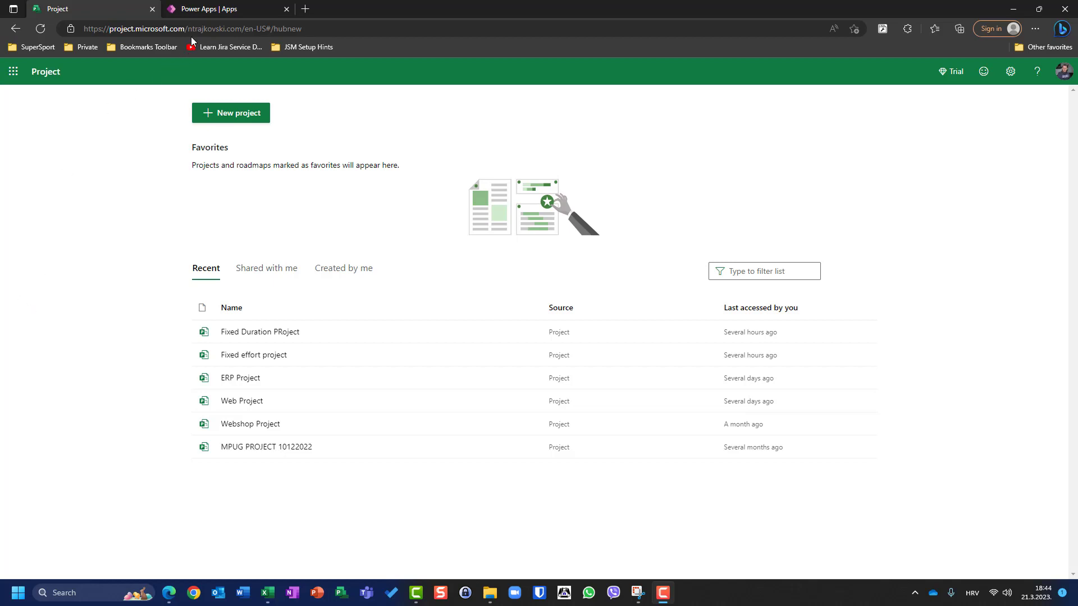
Step: In Power Apps, open the user's bookable resource record and show its April 2023 work hours
click(195, 13)
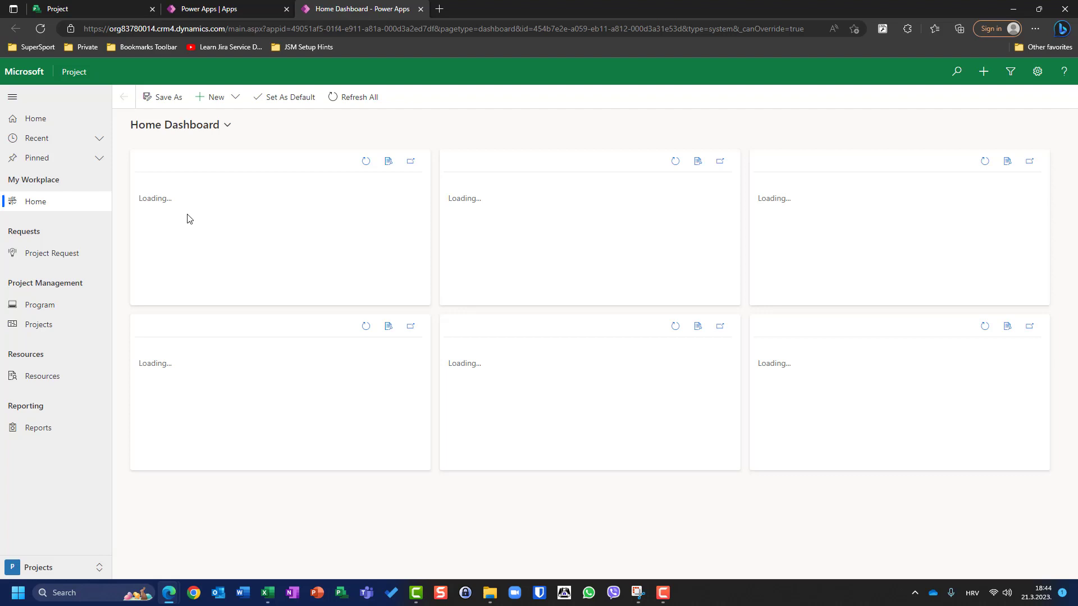
click(42, 376)
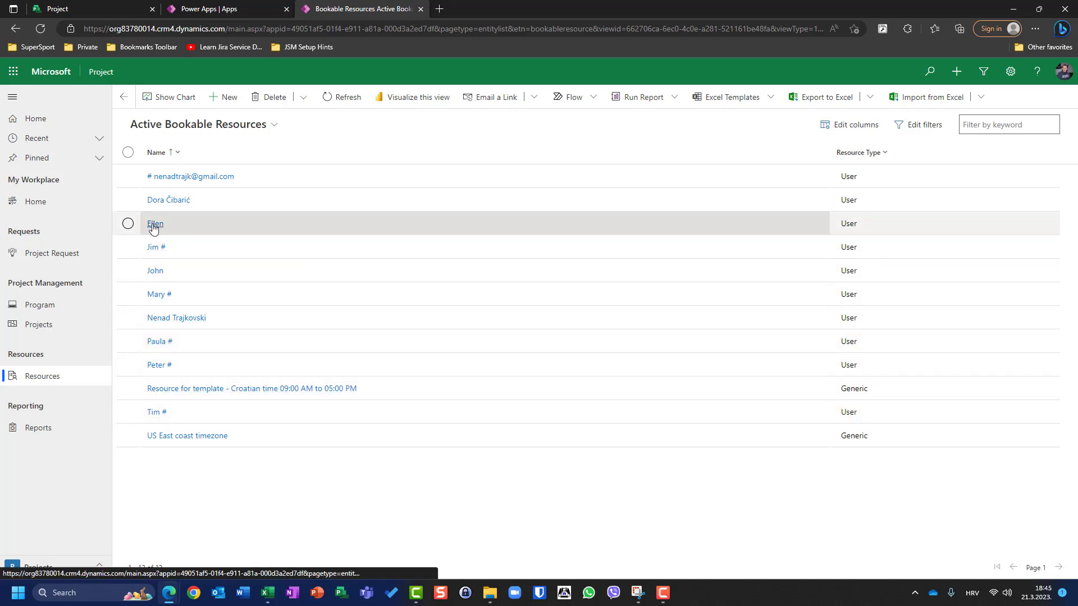
click(154, 225)
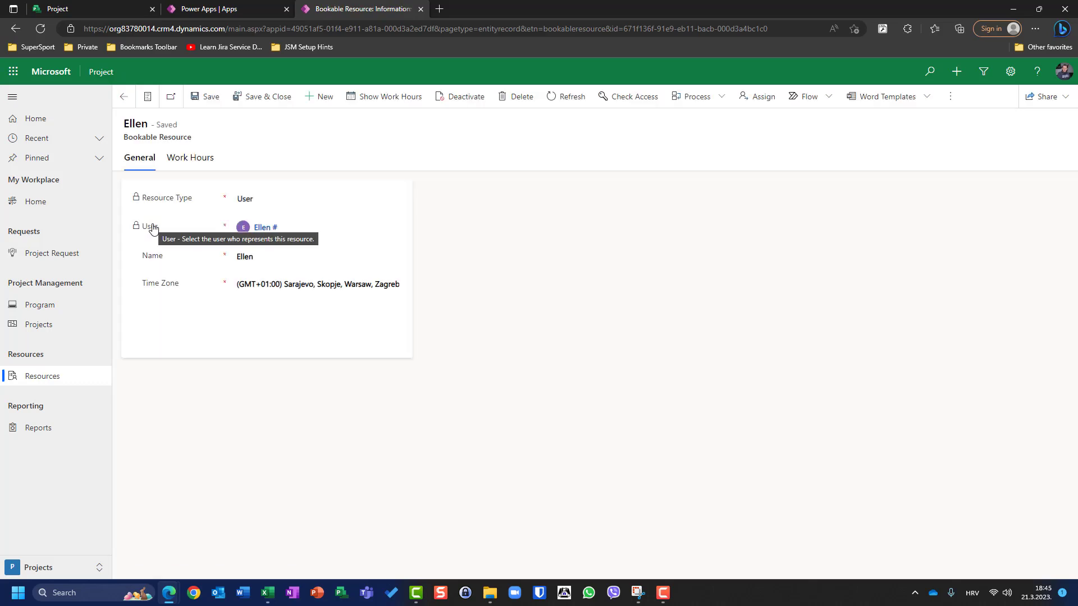
click(180, 162)
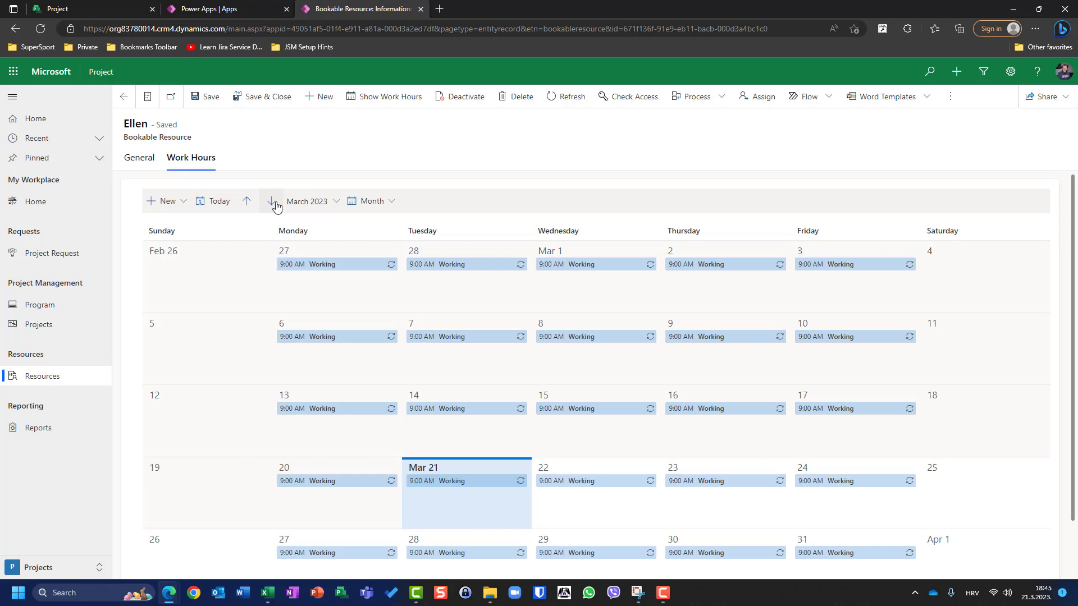
click(272, 202)
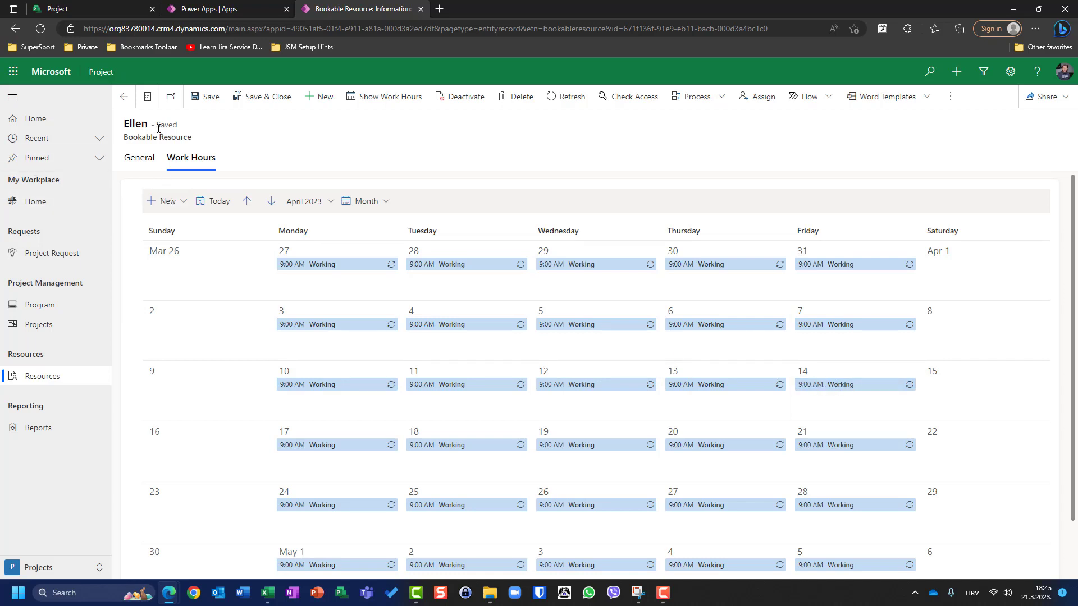
Step: Add an all-day 'Vacation' time off from 4/10/2023 to 4/14/2023 to the resource's calendar
click(177, 204)
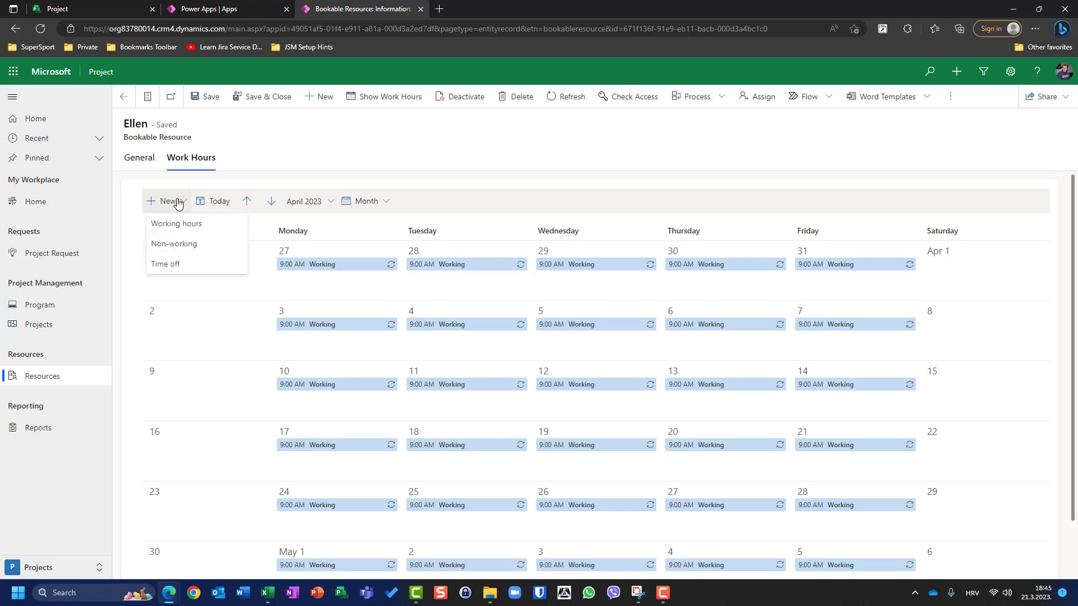
click(178, 265)
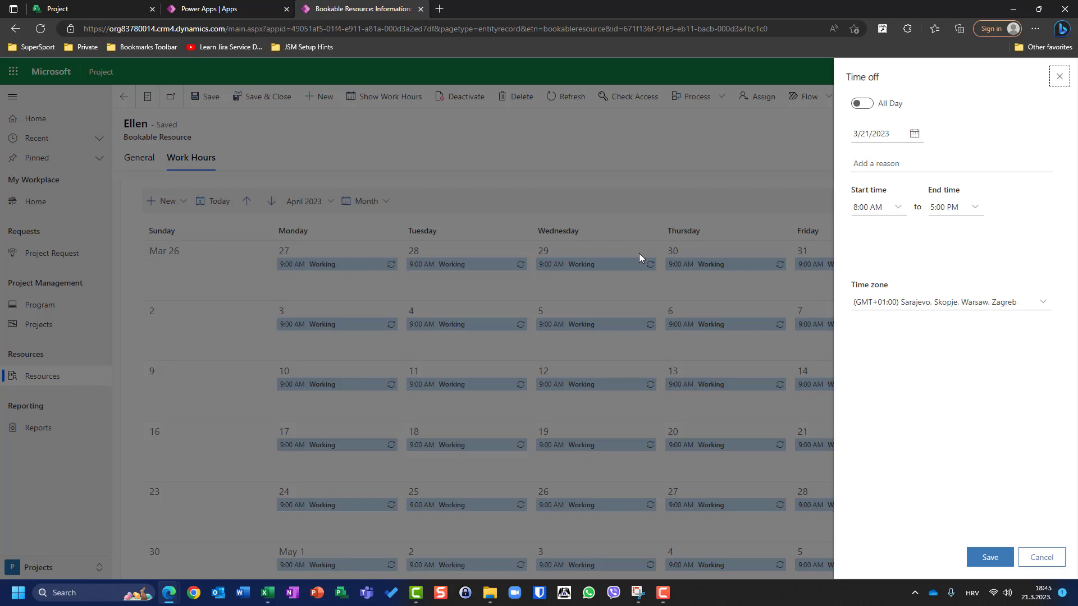
click(868, 105)
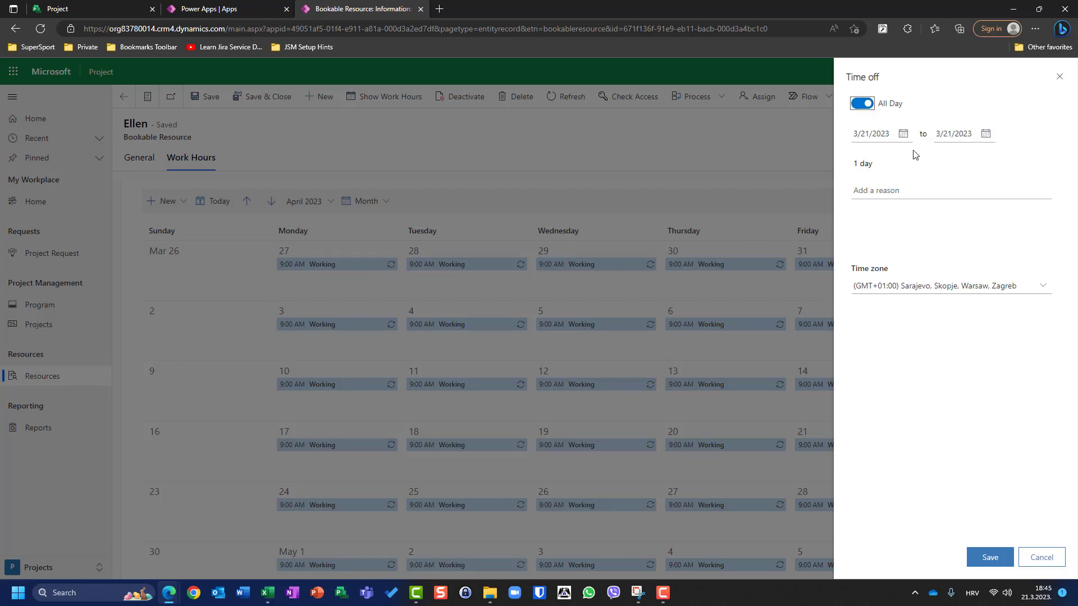
click(903, 136)
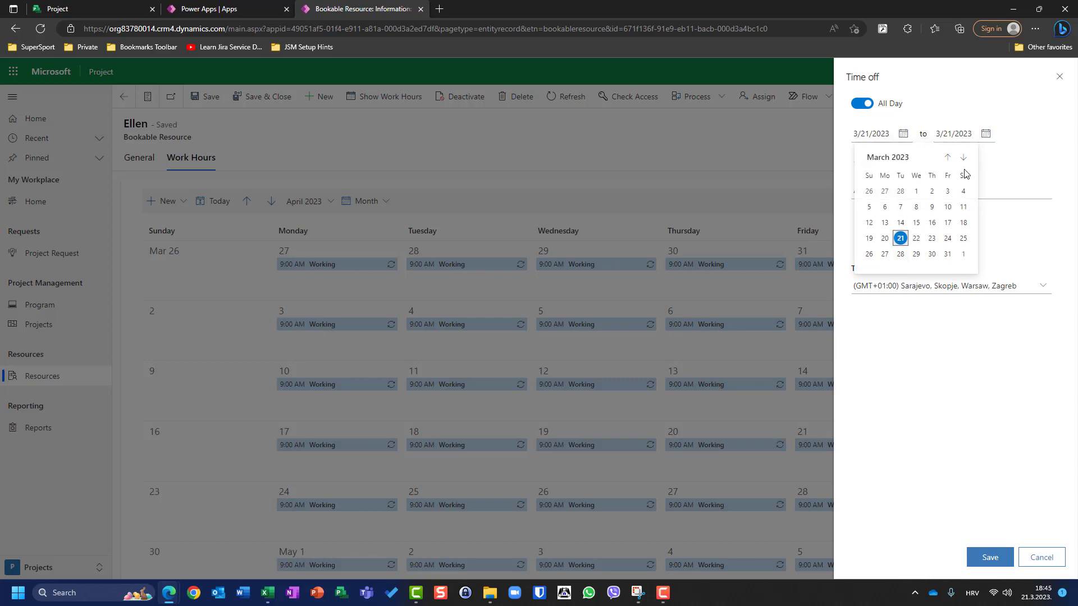
click(963, 158)
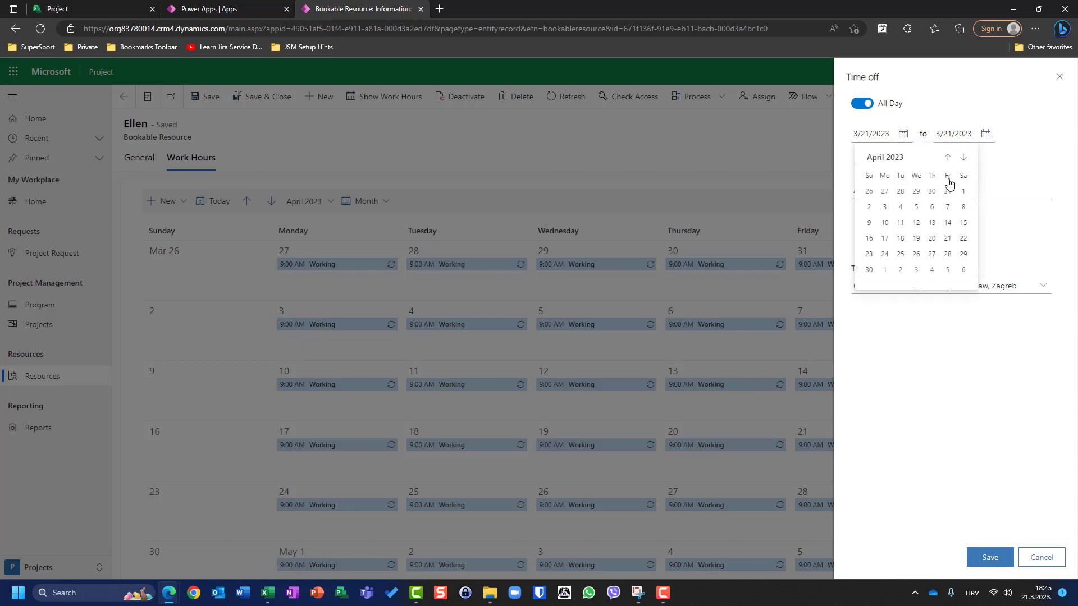
click(886, 223)
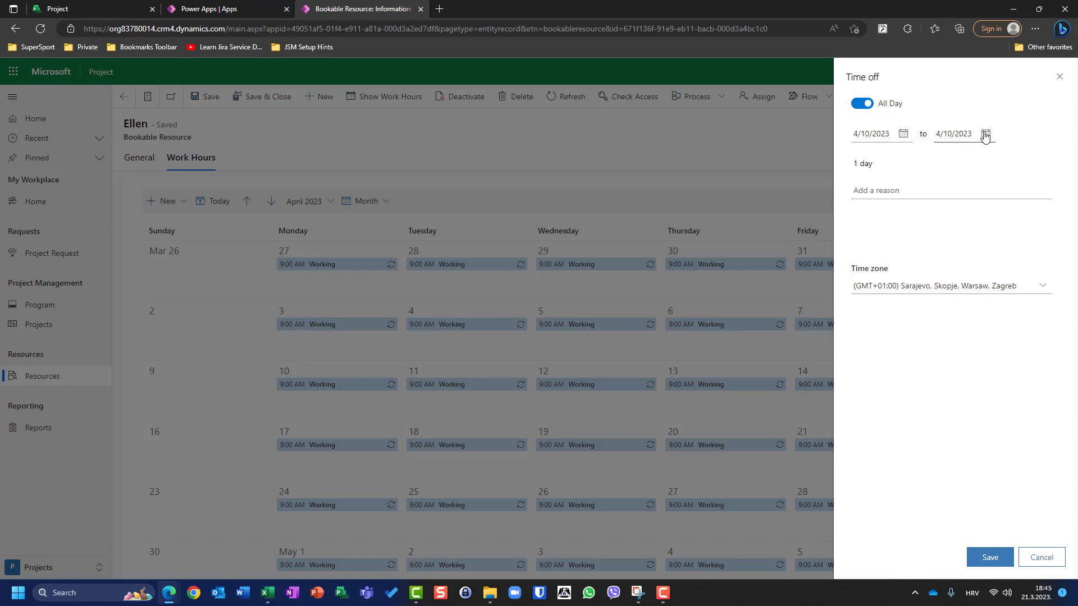
click(985, 133)
click(1023, 223)
click(901, 189)
text(Vacation)
click(988, 558)
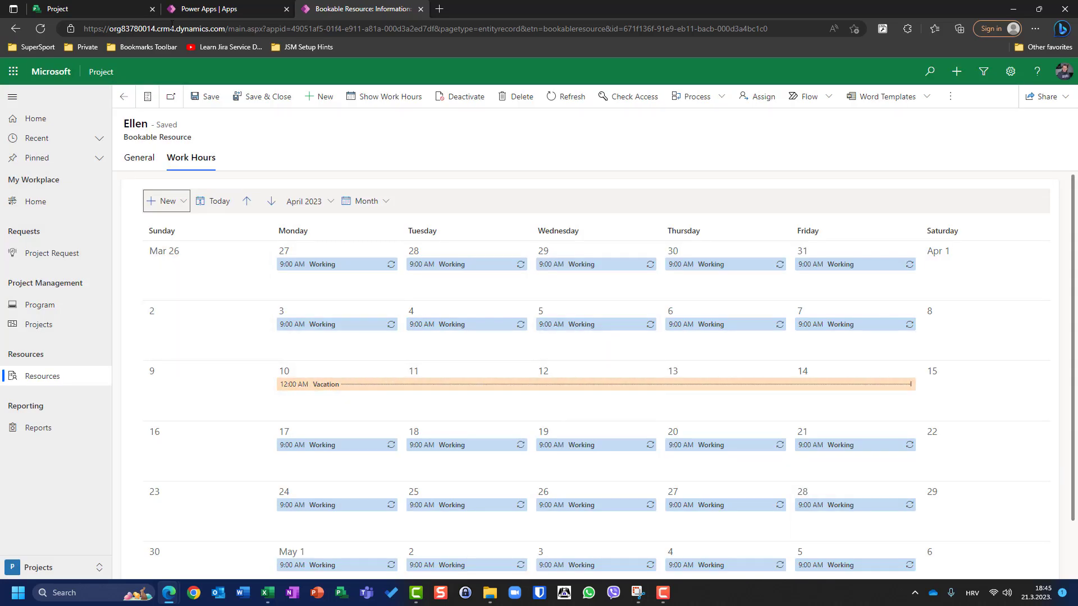
Step: Create a new blank project in Project for the web
click(57, 10)
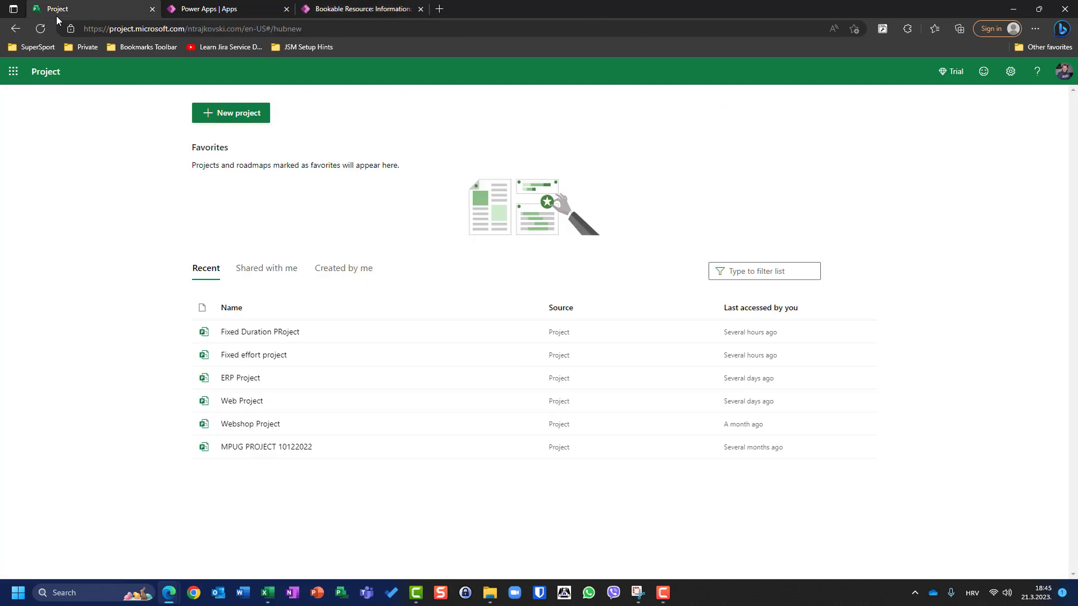
click(227, 119)
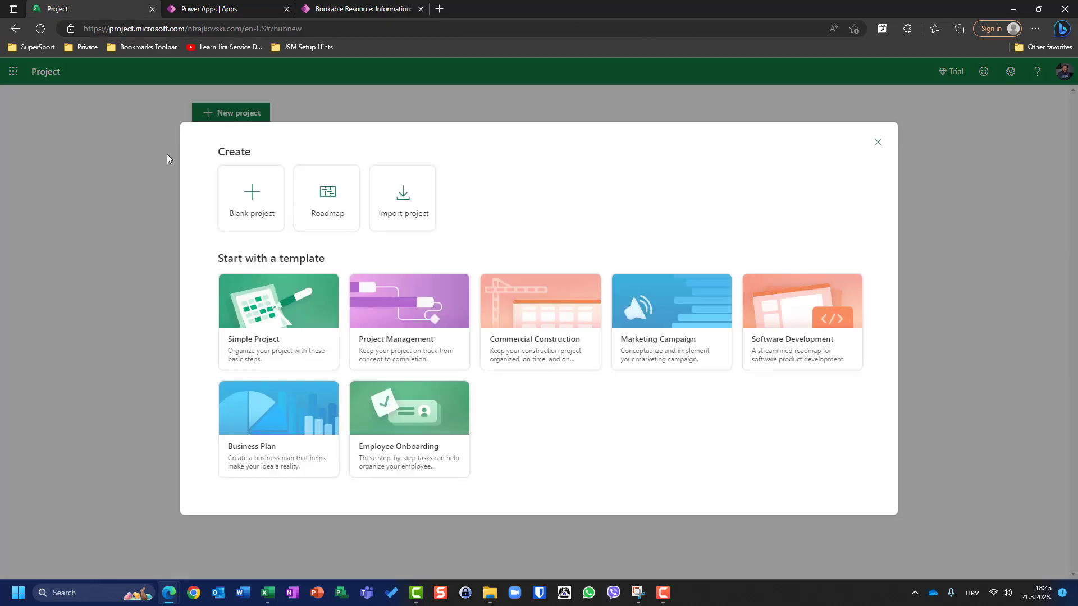
click(233, 212)
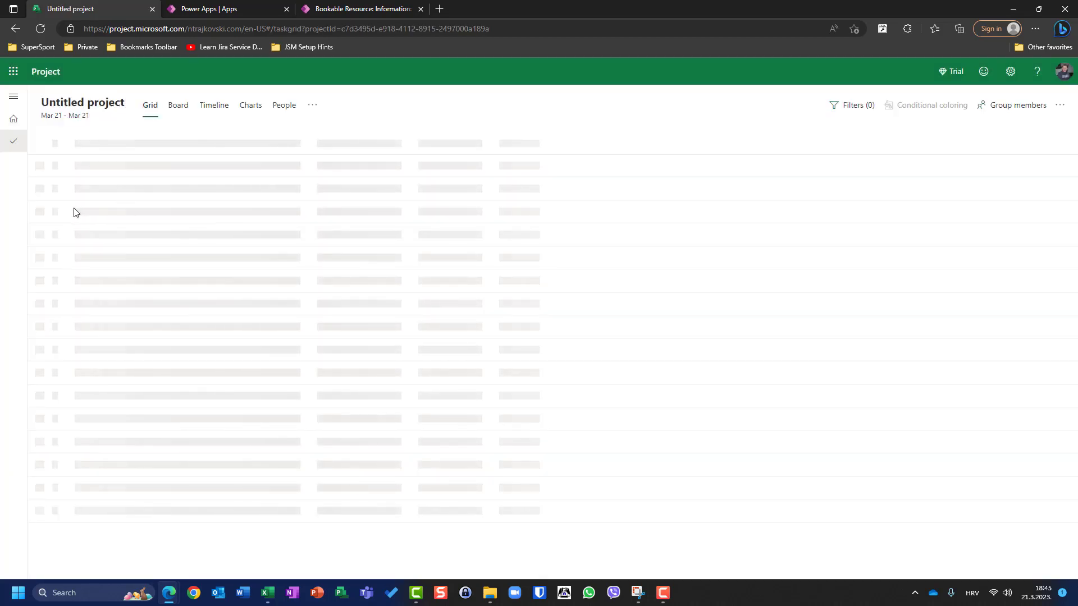
Step: Title the project 'Fixed Duration PRoje' and set its start date to April 3, 2023
click(98, 108)
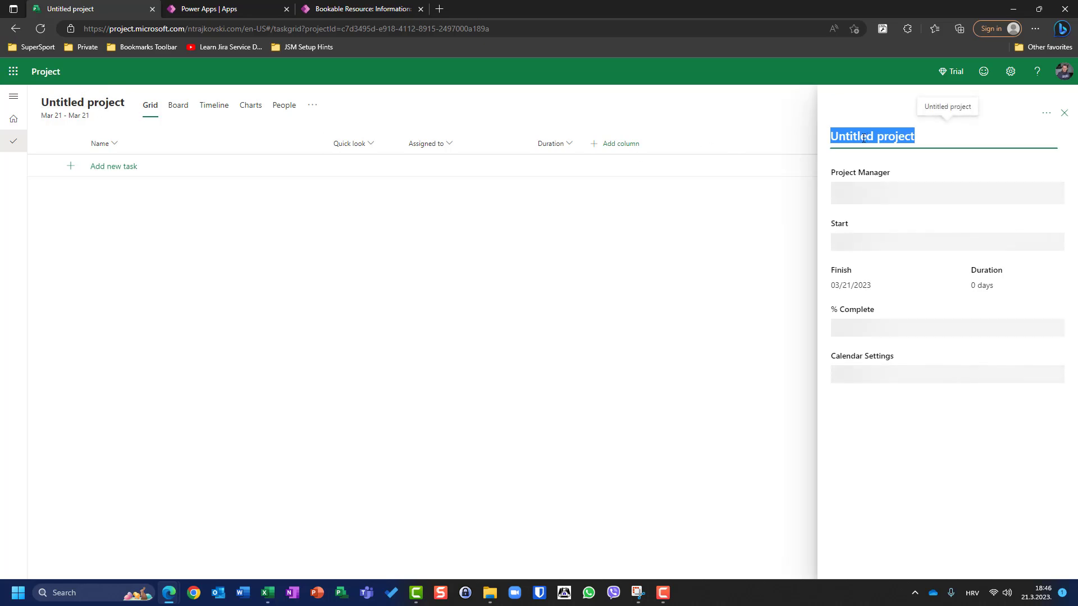
text(Fixed )
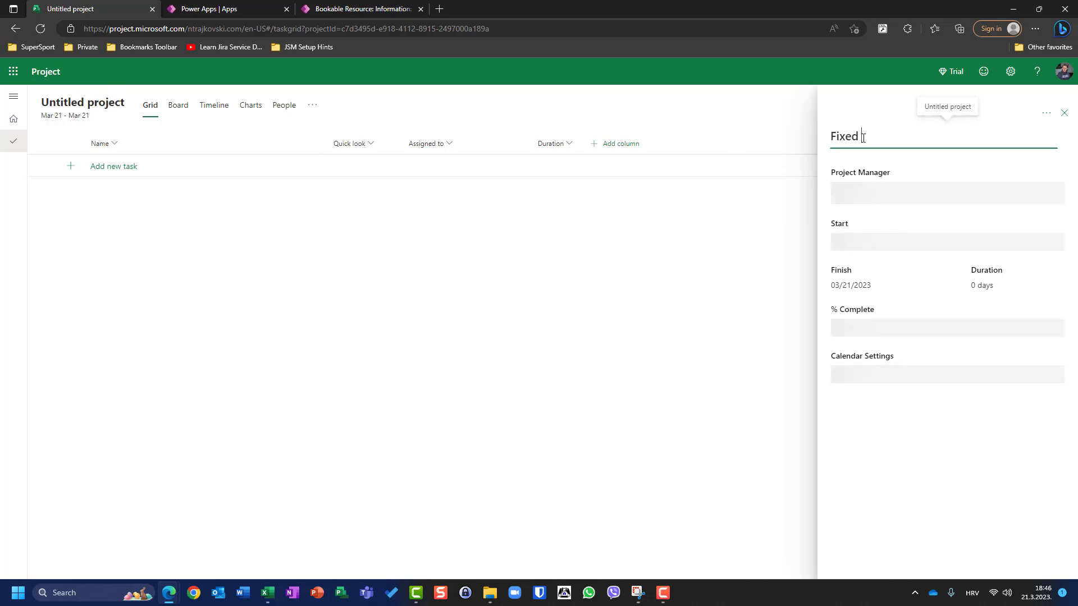
text(Duration PRoject)
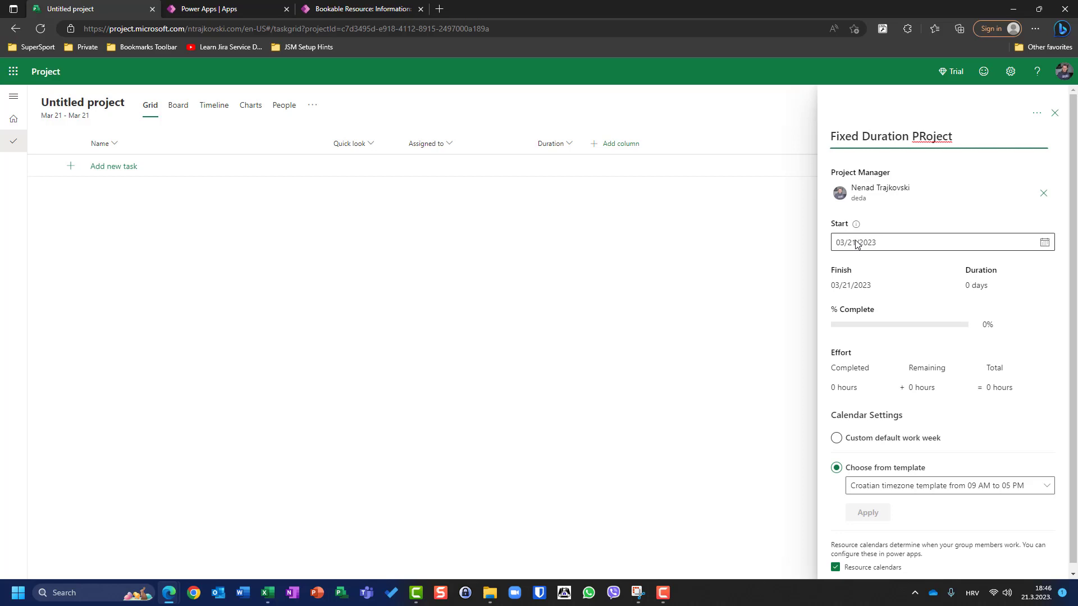
click(1045, 242)
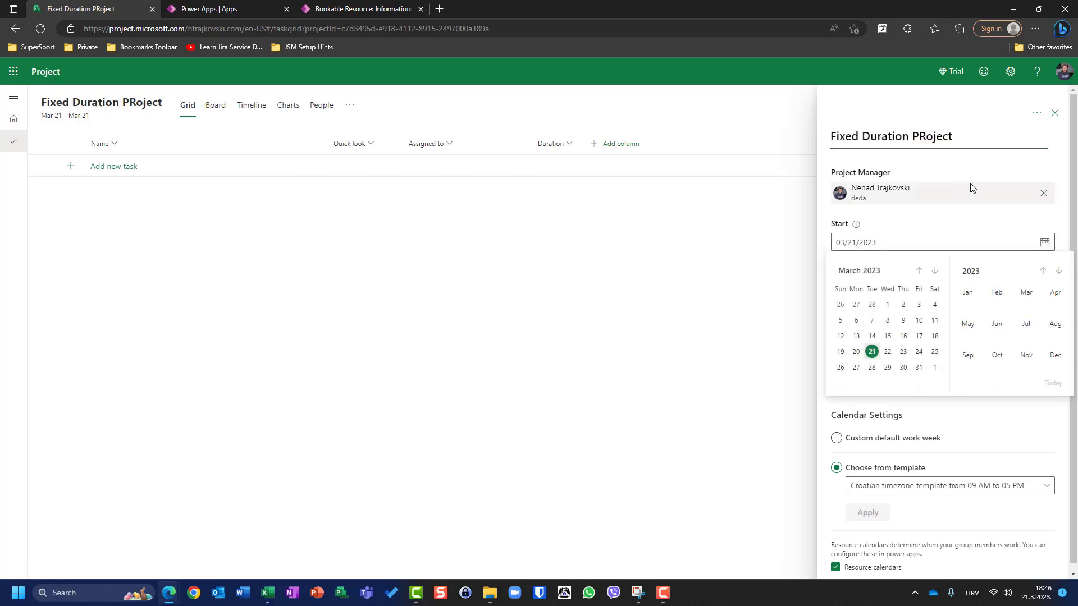
click(934, 270)
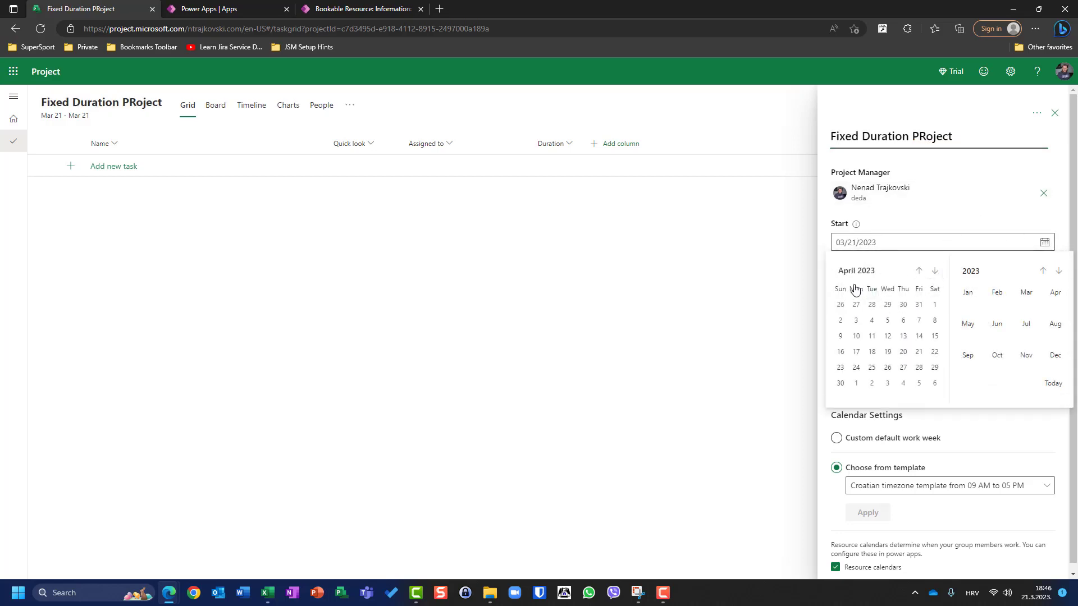
click(856, 320)
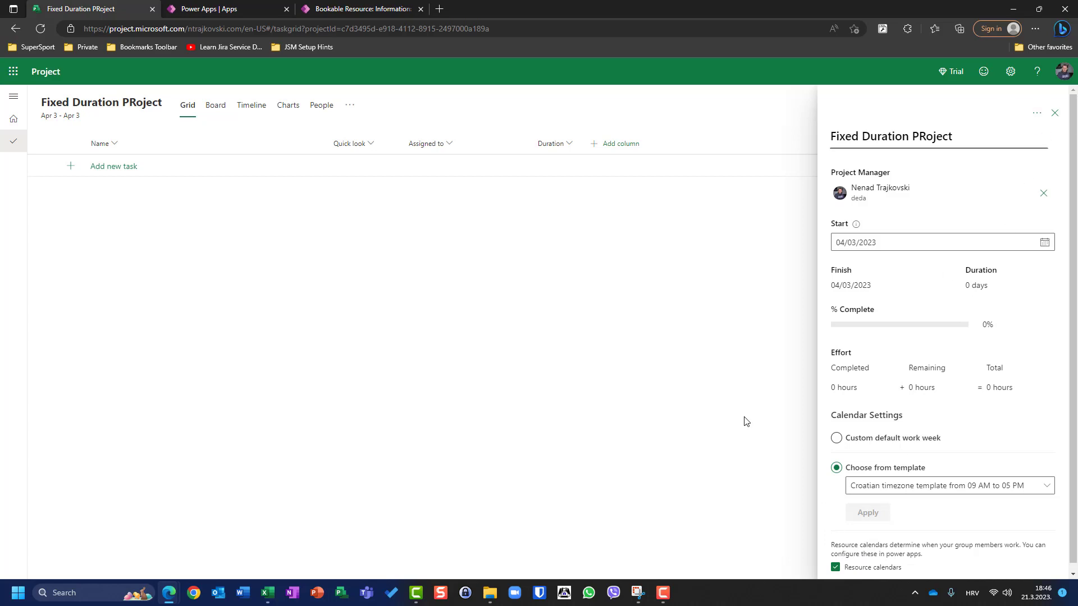
Step: Recheck the resource's vacation calendar, then start correcting the miscapitalised R in the title
click(362, 9)
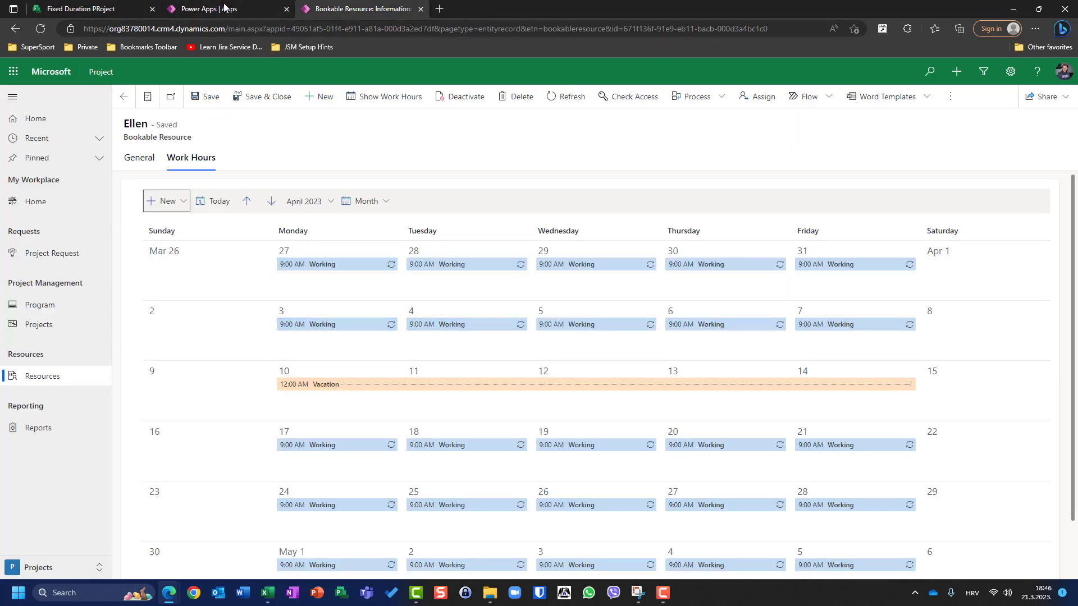
click(91, 8)
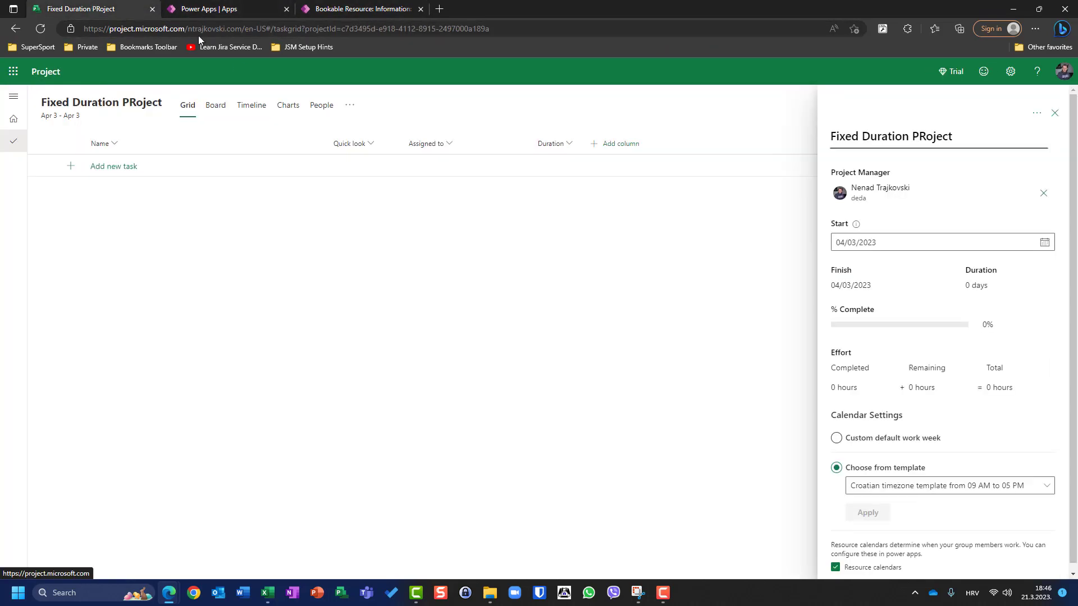
click(926, 135)
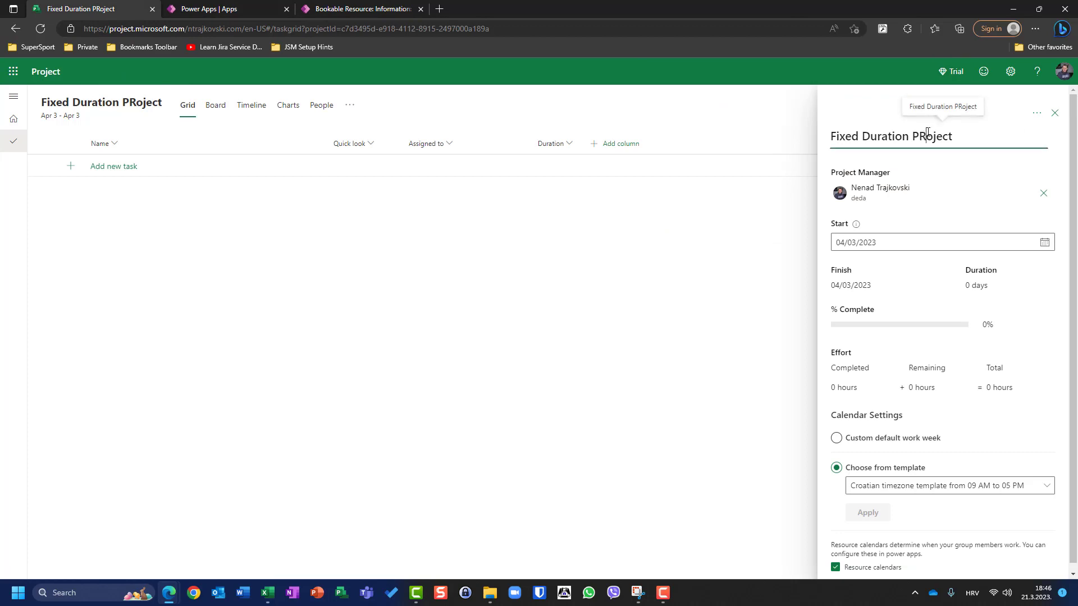
key(BackSpace)
Step: Finish the title 'Fixed Duration Project' and add Start, Finish and Effort columns to the grid
text(r)
click(1055, 112)
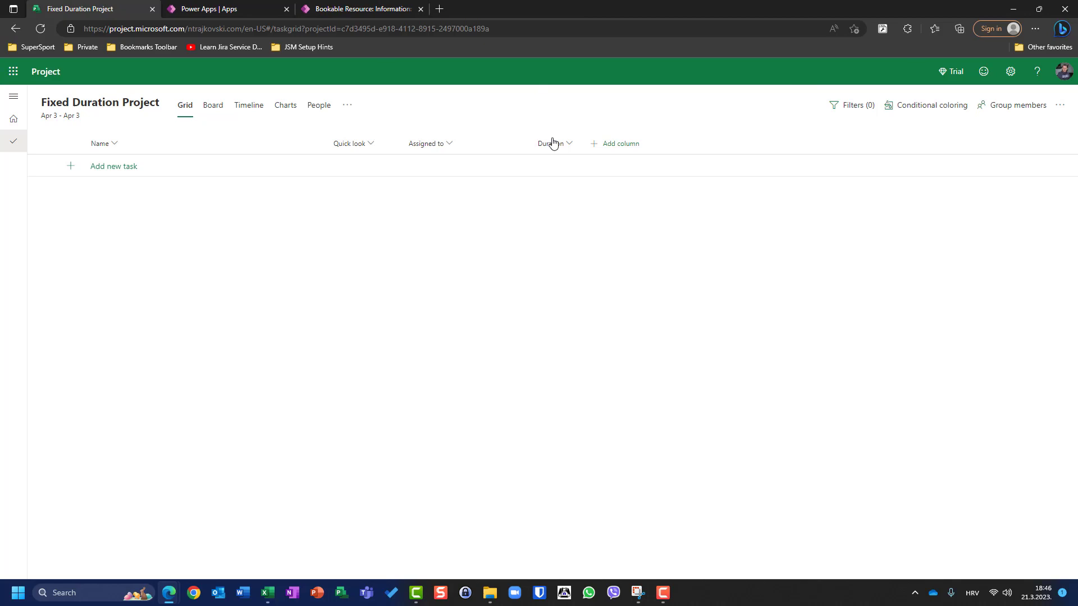
click(604, 144)
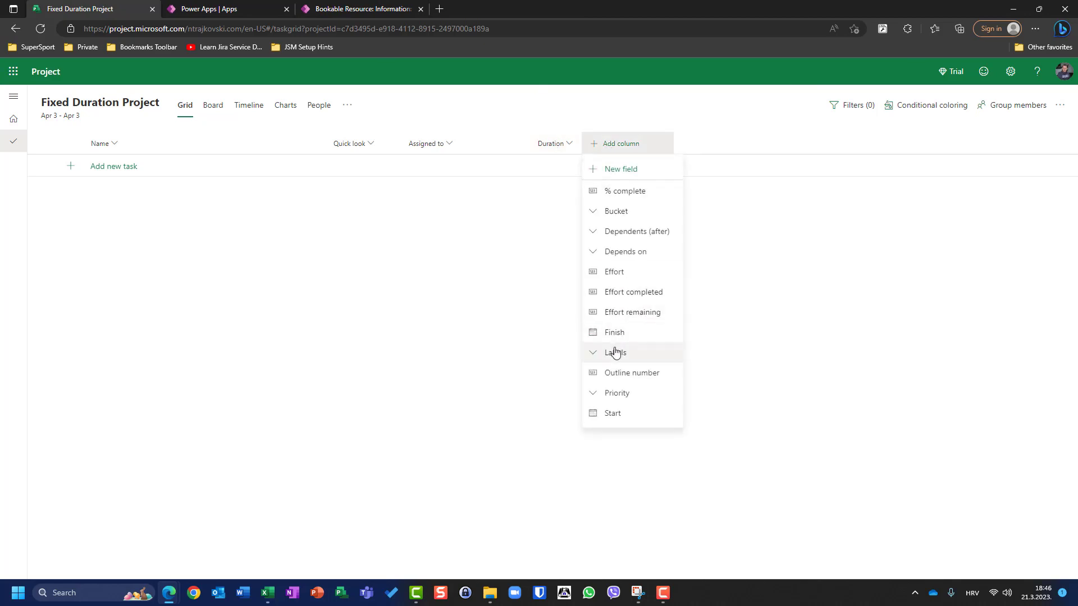
click(612, 414)
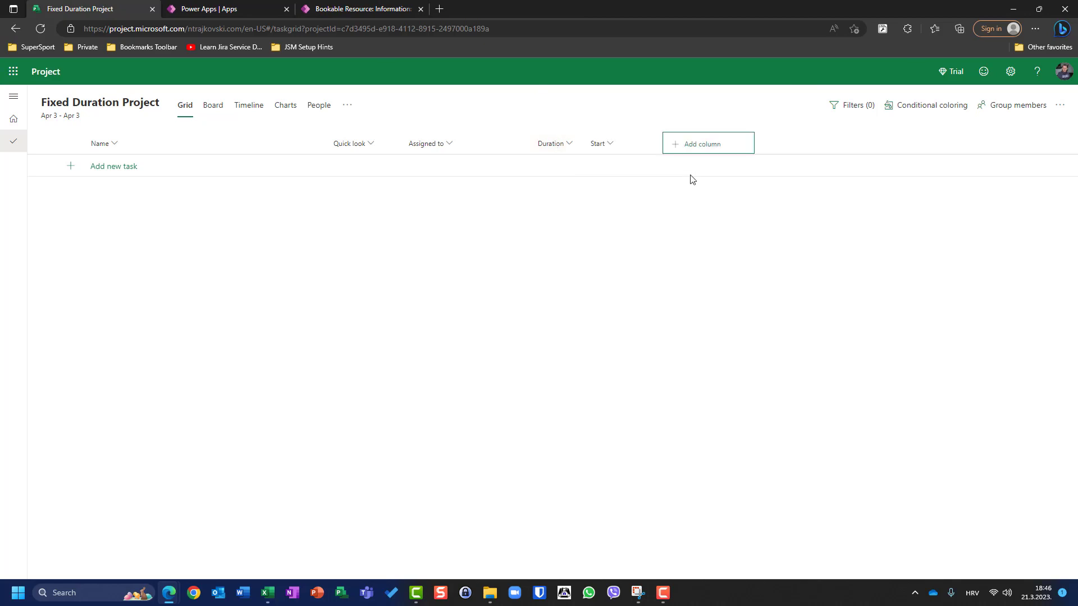
click(698, 144)
click(701, 332)
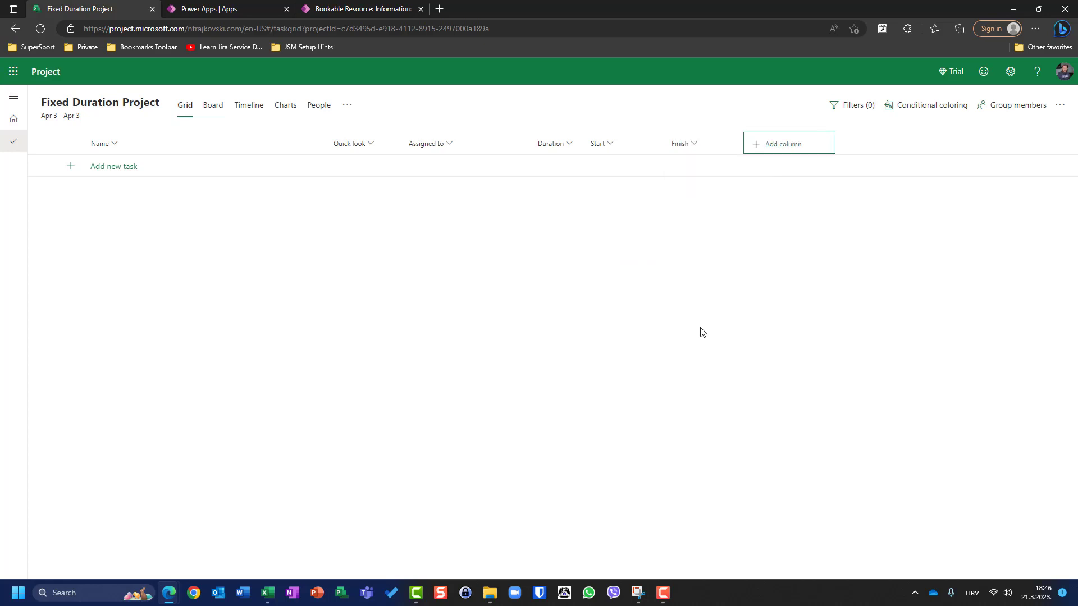
click(770, 144)
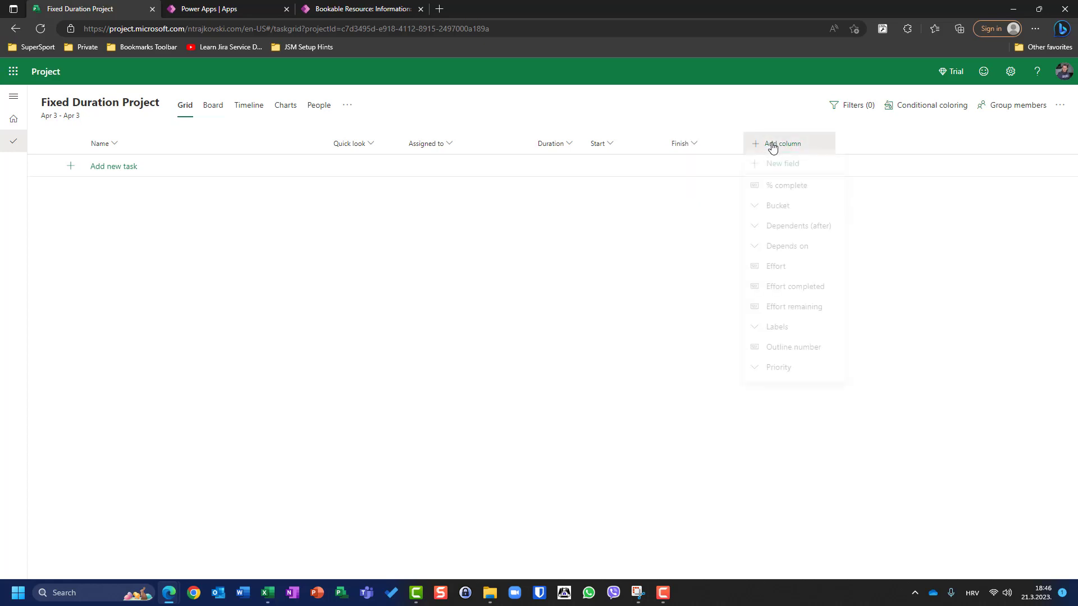
click(775, 278)
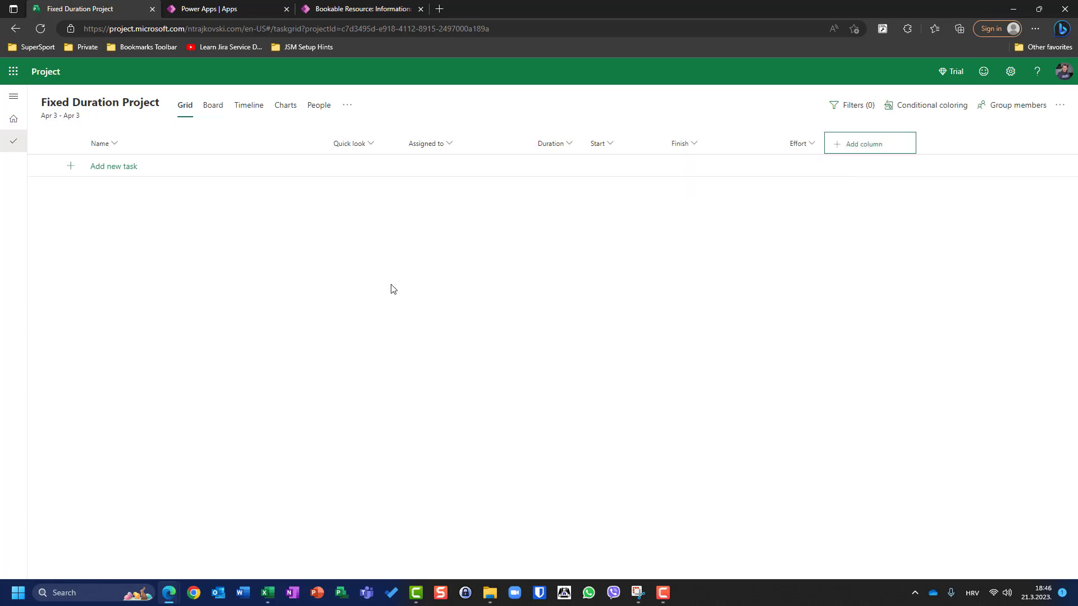
Step: Add a task named 'Task' with a 10-day duration
click(141, 166)
text(T)
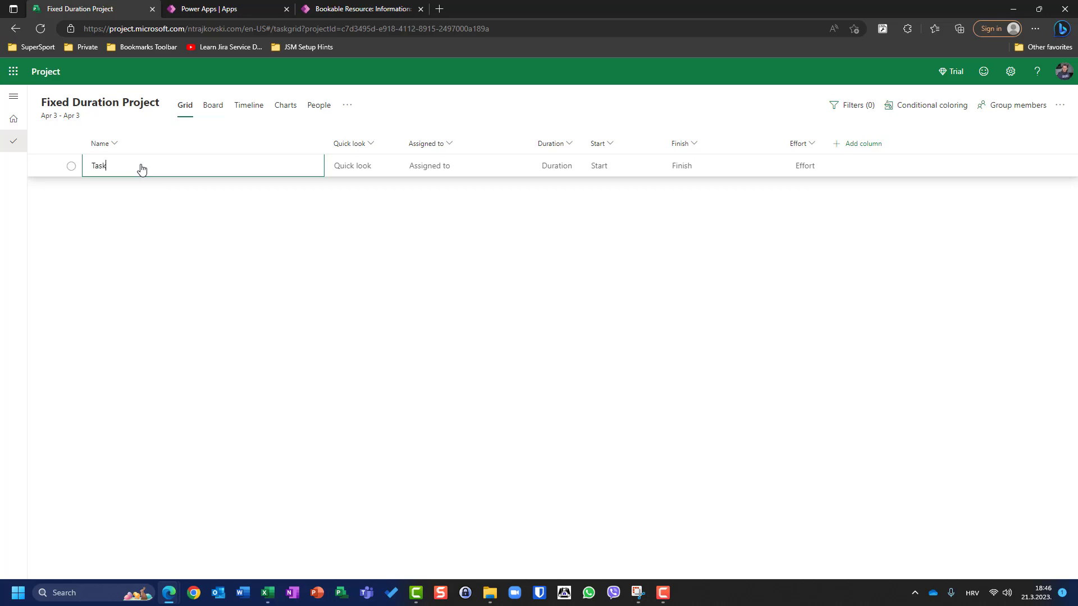
text(ask)
click(565, 165)
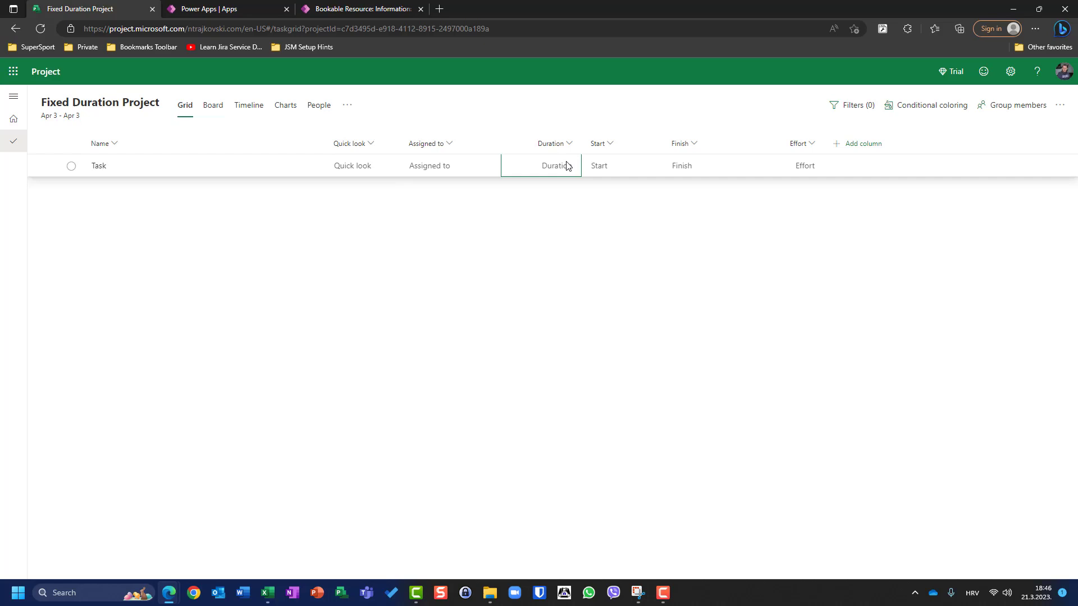
text(10)
key(Return)
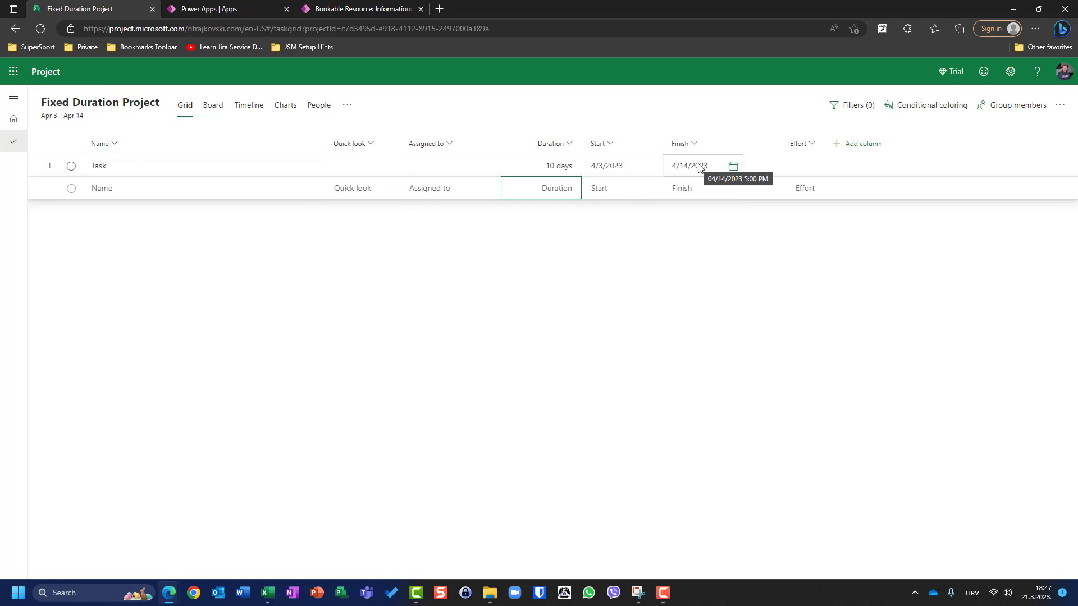
Step: Show April 2023 in the Windows taskbar calendar
click(1037, 598)
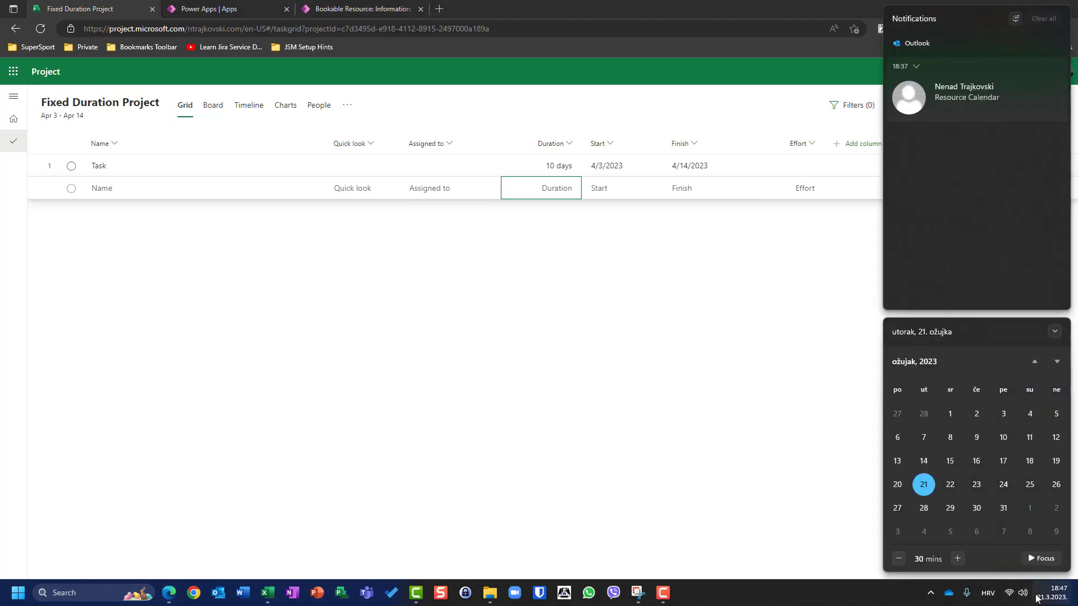
click(1057, 362)
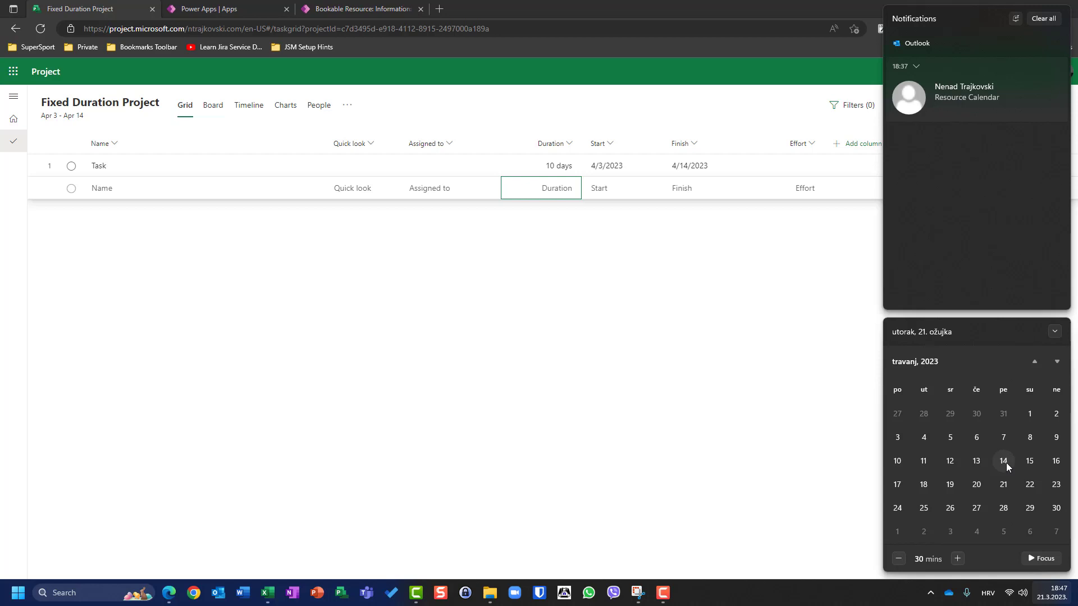
Step: Assign the resource to the new row using Just assign, and dismiss the group tip
click(663, 457)
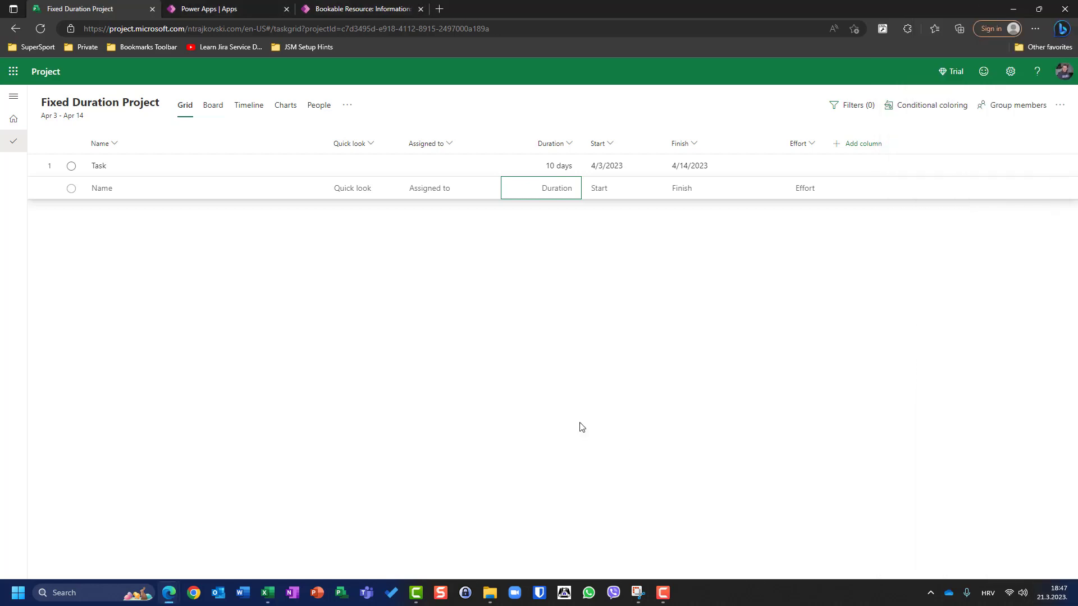
click(436, 197)
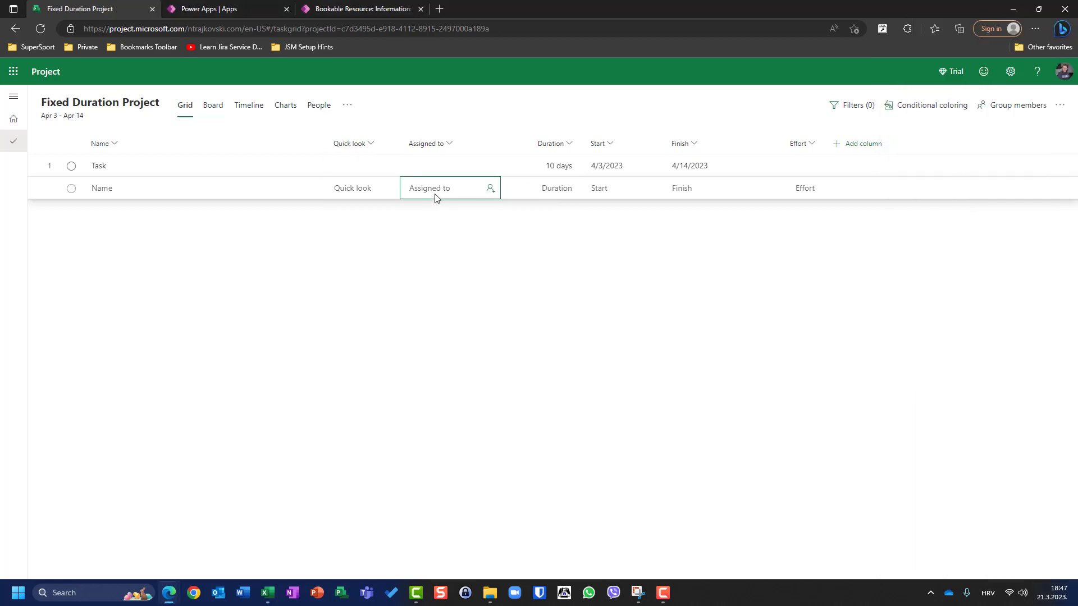
click(437, 191)
text(elle)
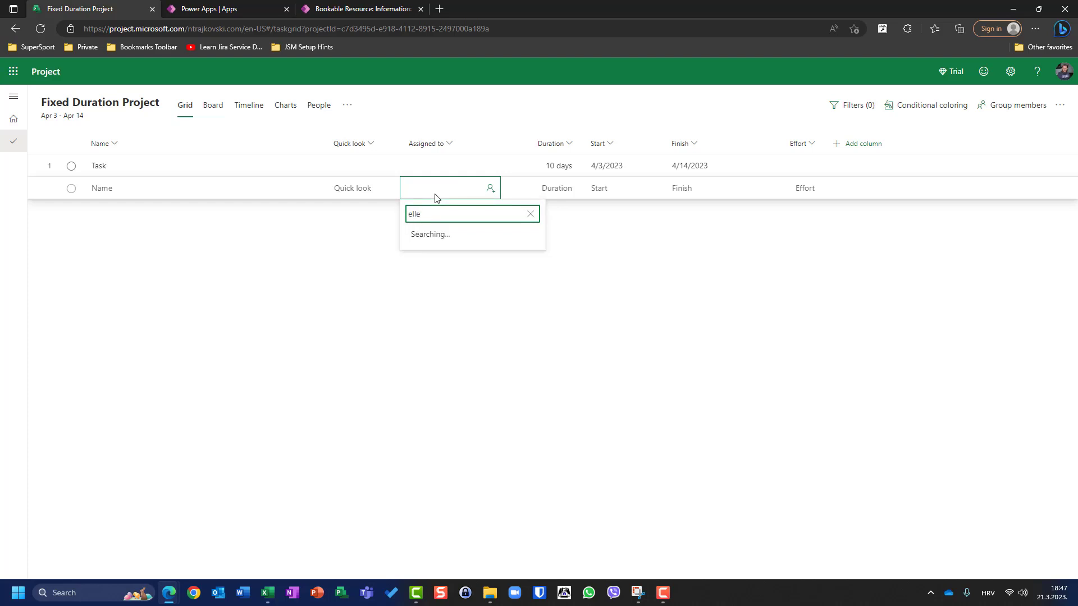
click(432, 257)
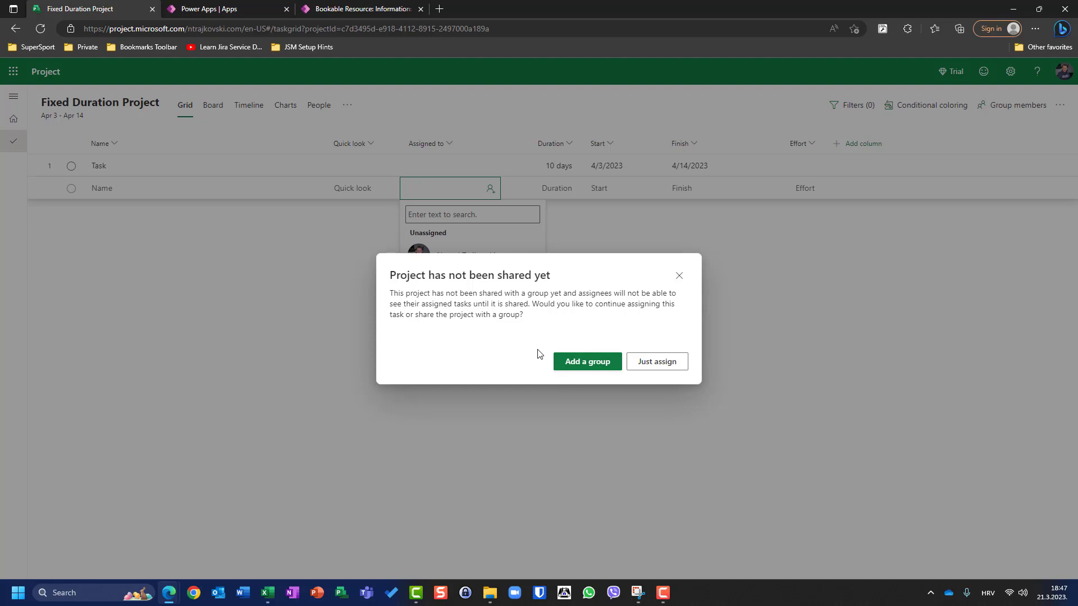
click(645, 370)
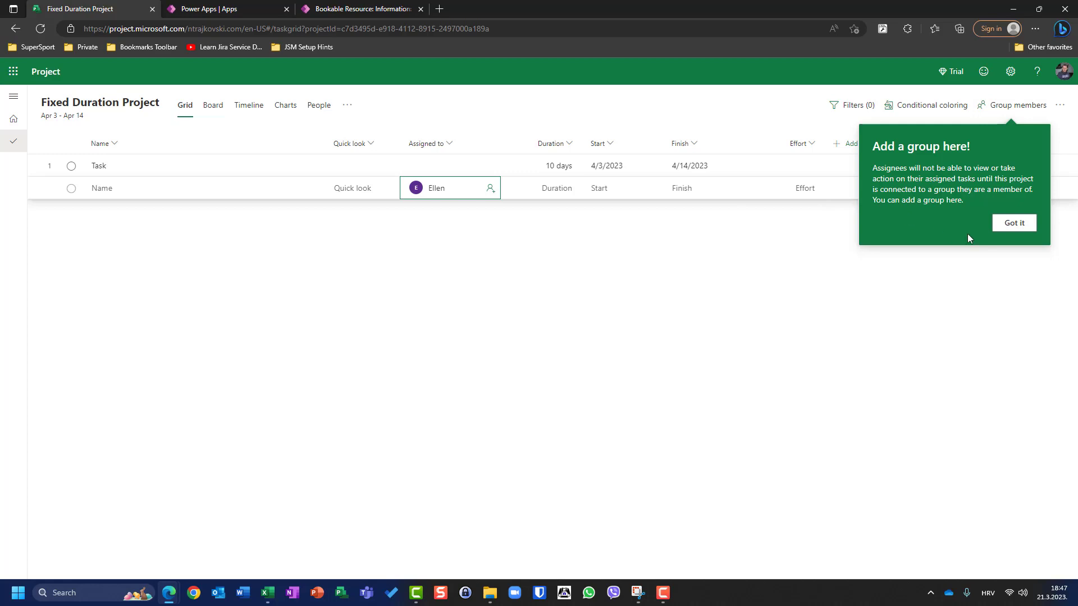
click(1014, 222)
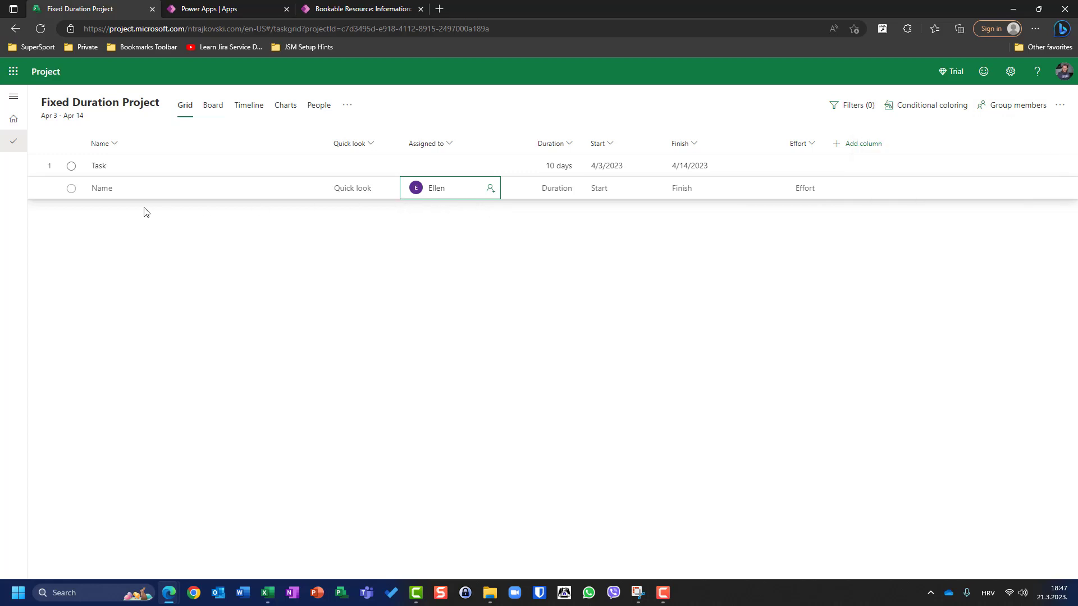
Step: Assign the same resource to Task by searching 'elle'
click(422, 169)
click(425, 170)
text(elle)
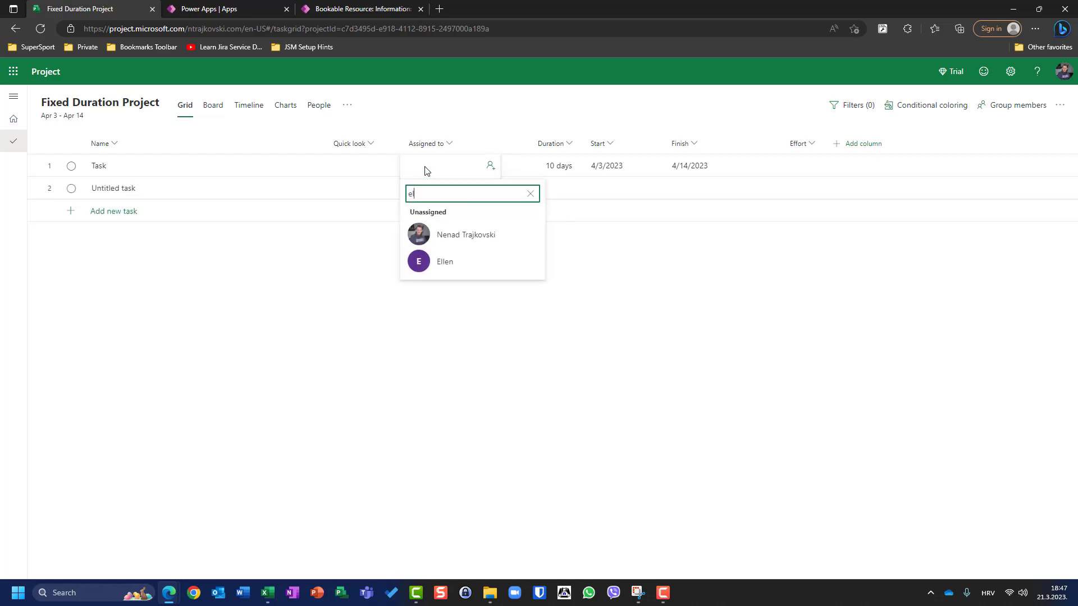
click(463, 239)
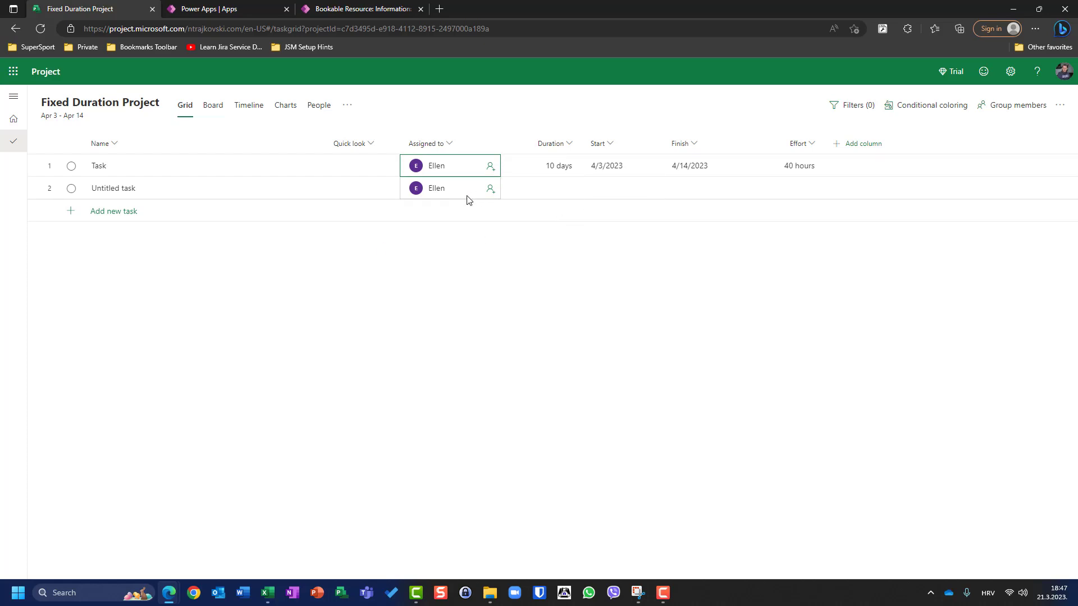
click(314, 189)
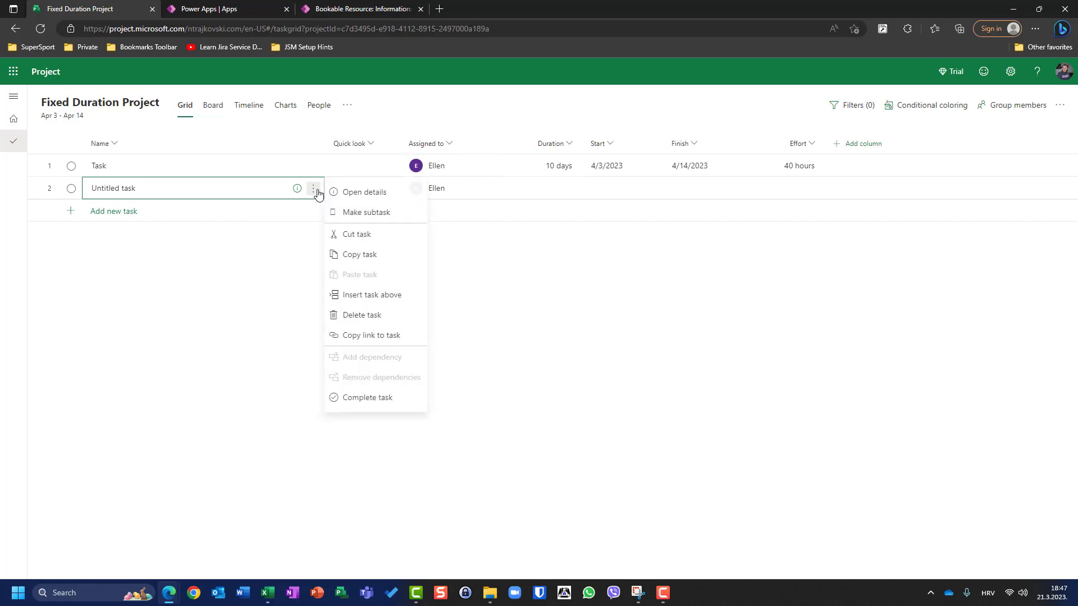
Step: Delete the Untitled task and view assignments grouped by task, checking the April 10–14 week
click(364, 312)
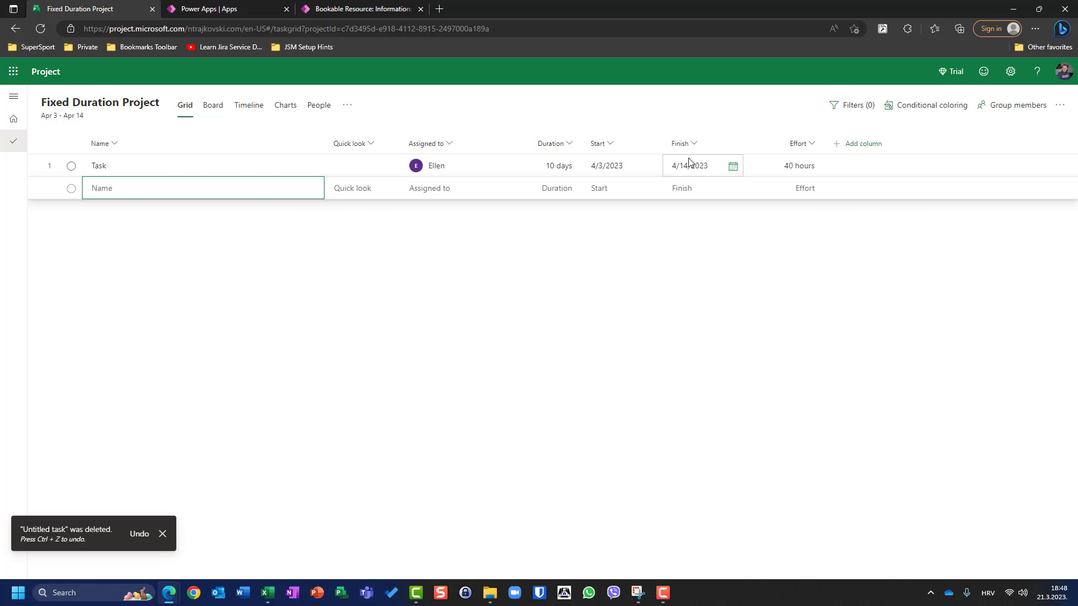
click(348, 106)
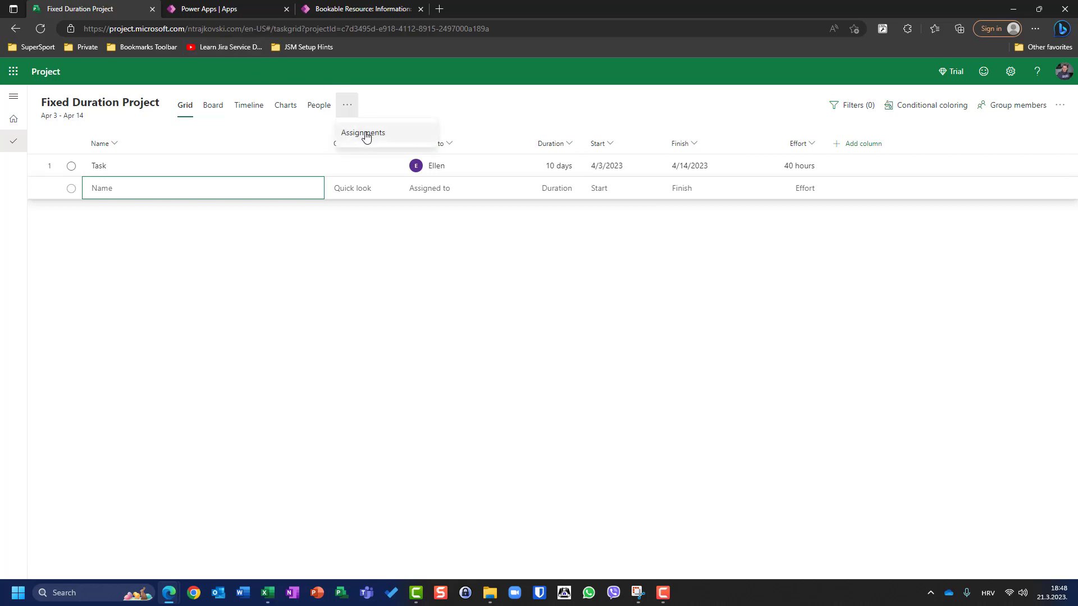
click(366, 135)
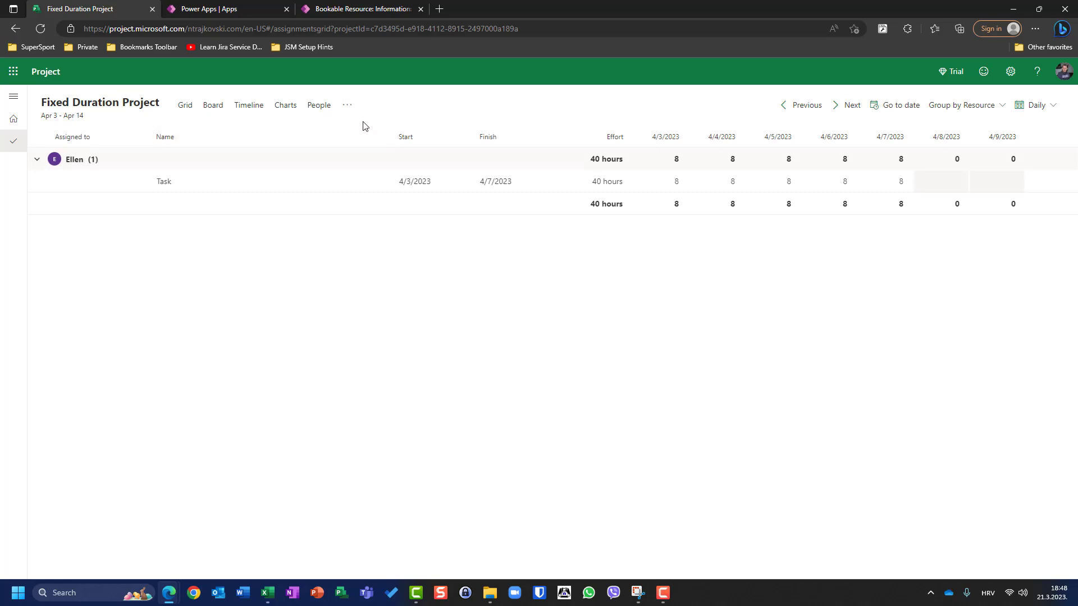
click(979, 106)
click(953, 153)
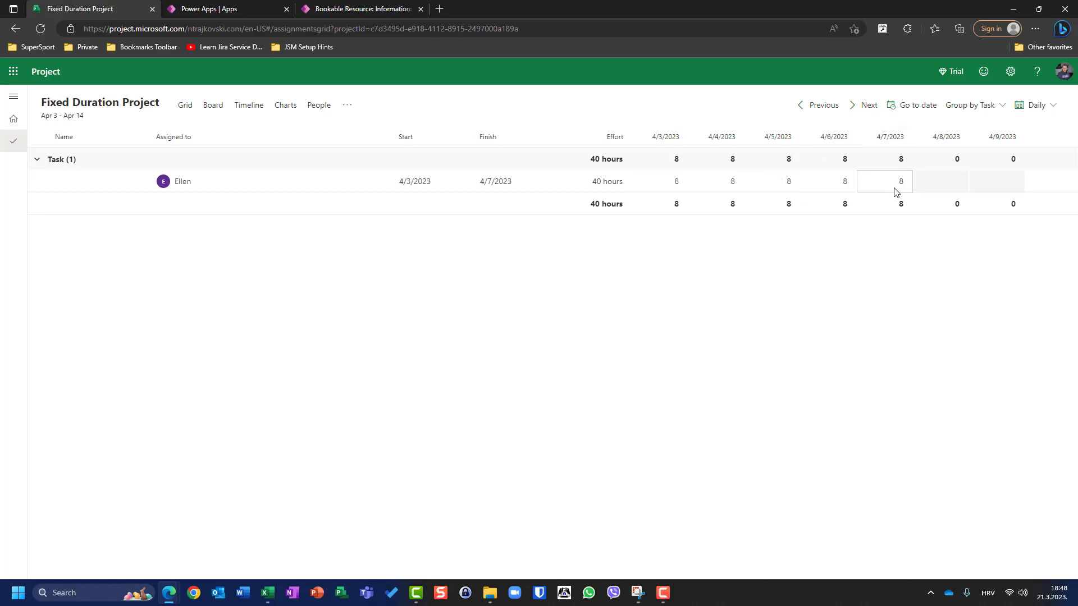
click(853, 106)
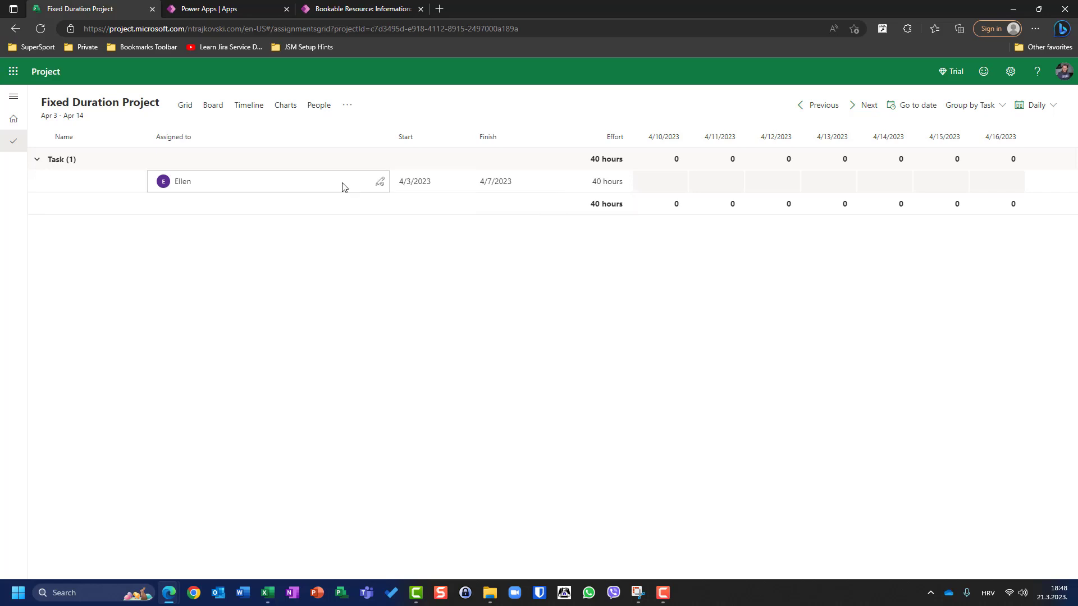
click(124, 107)
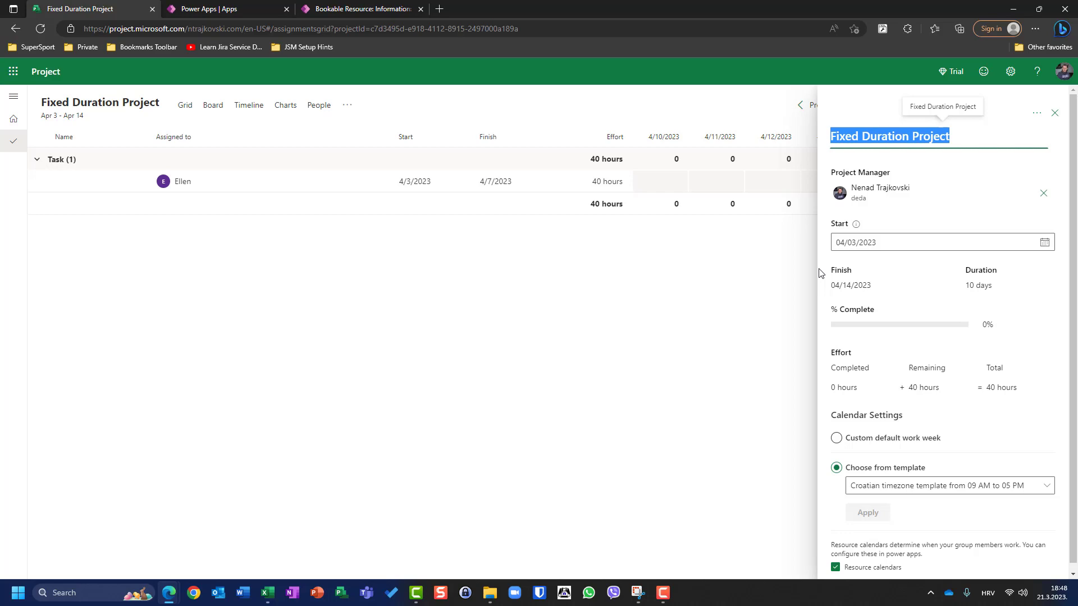
Step: Close the details, check the resource's work hours in Power Apps, and return to the task grid
click(1059, 113)
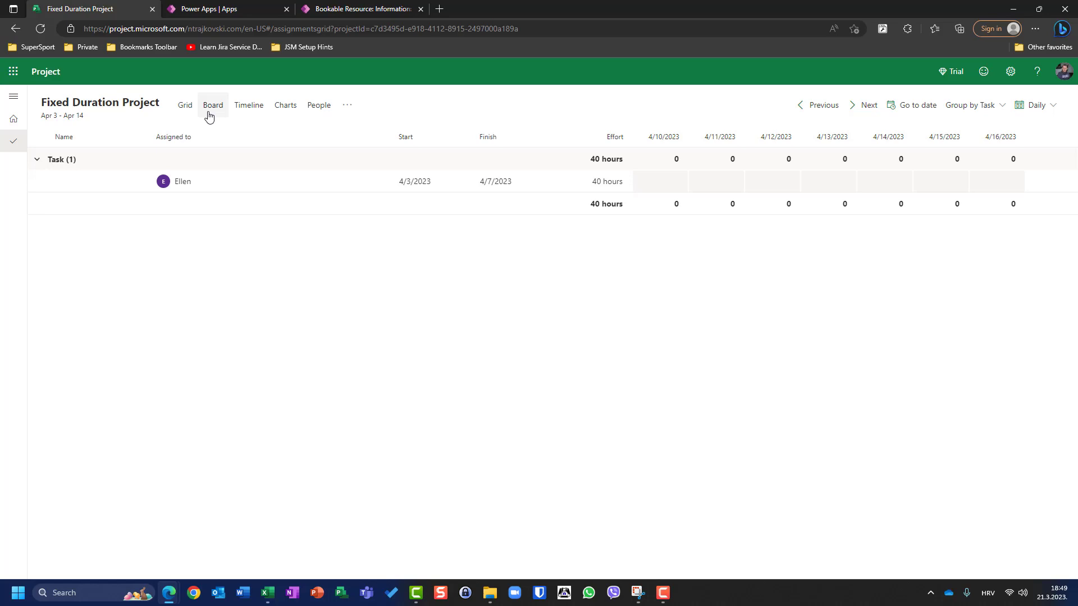
click(344, 12)
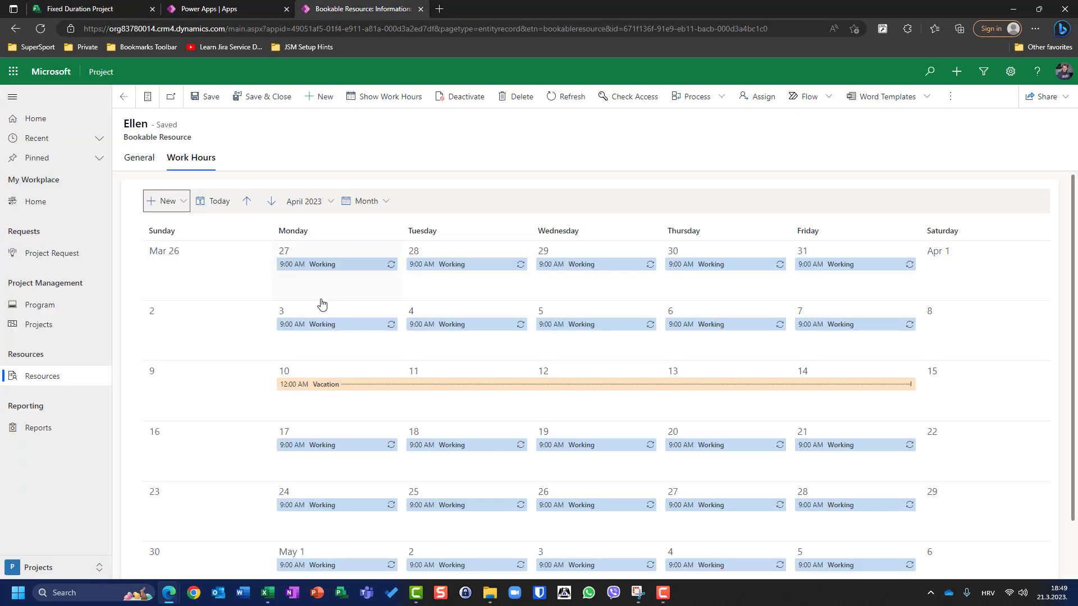
click(95, 8)
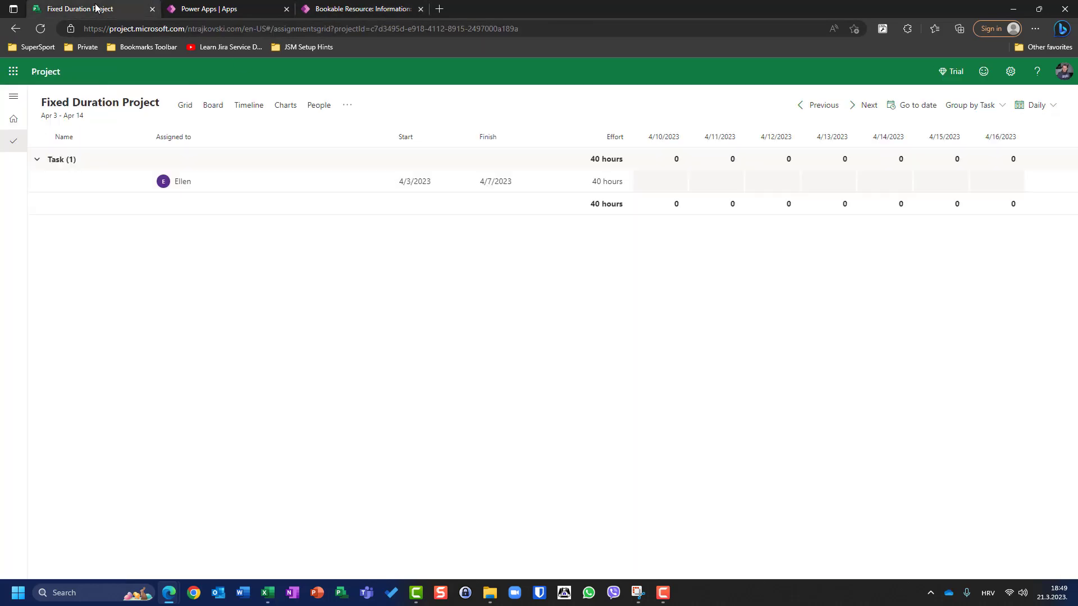
click(185, 106)
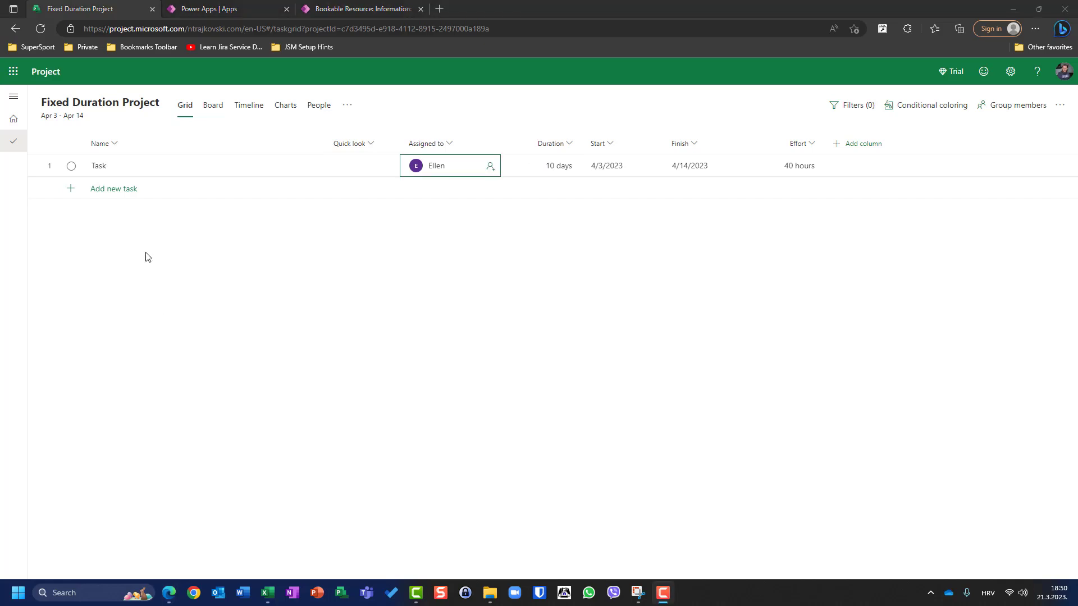
Step: Turn off Resource calendars in the project details, rechecking the resource's calendar before closing the panel
click(136, 112)
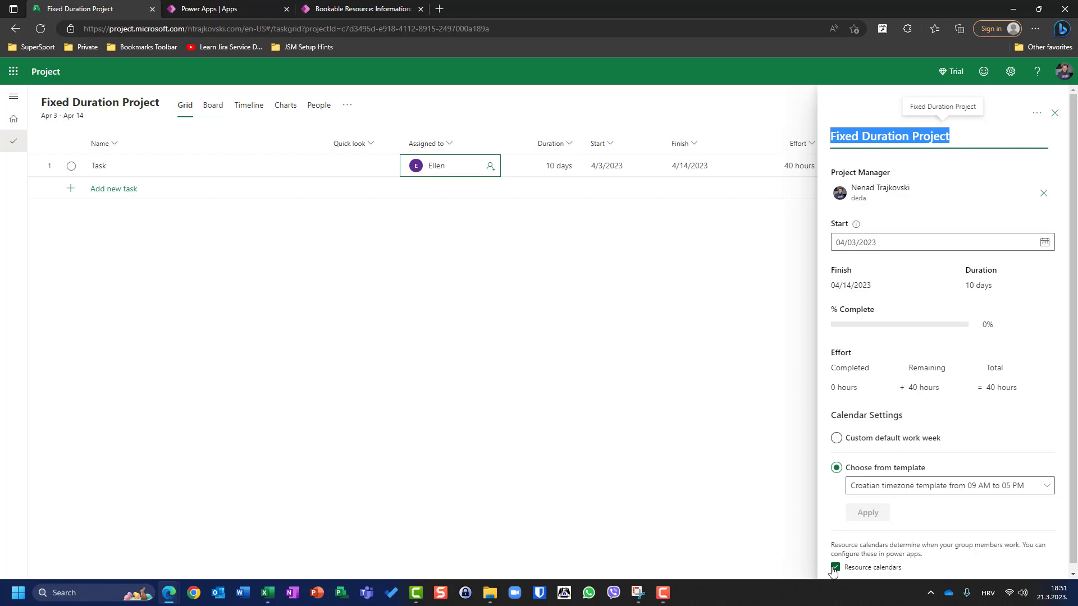
click(835, 568)
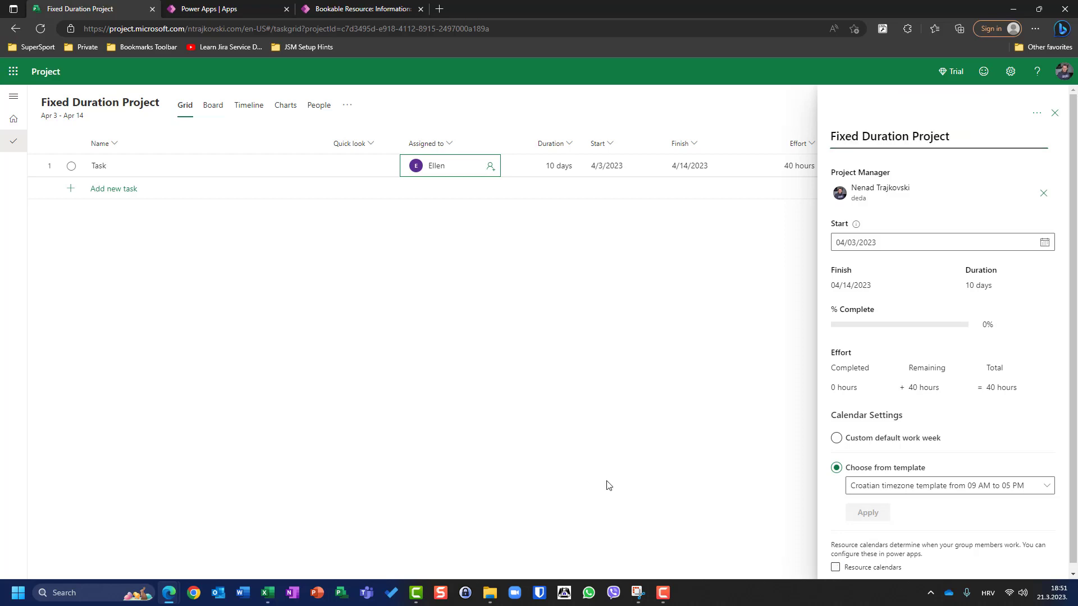
click(332, 12)
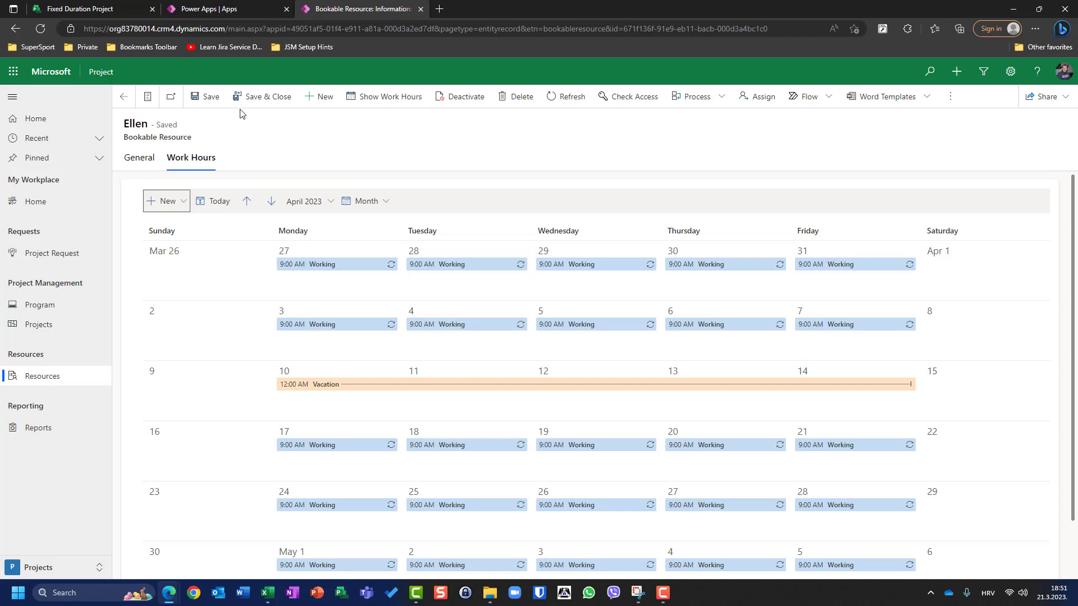
click(105, 11)
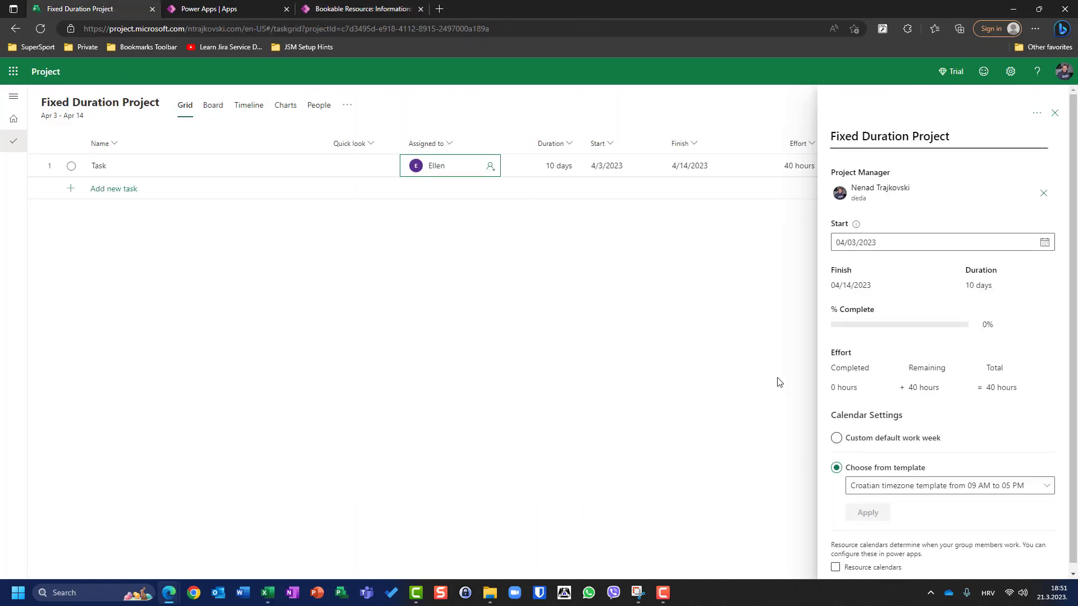
click(1054, 113)
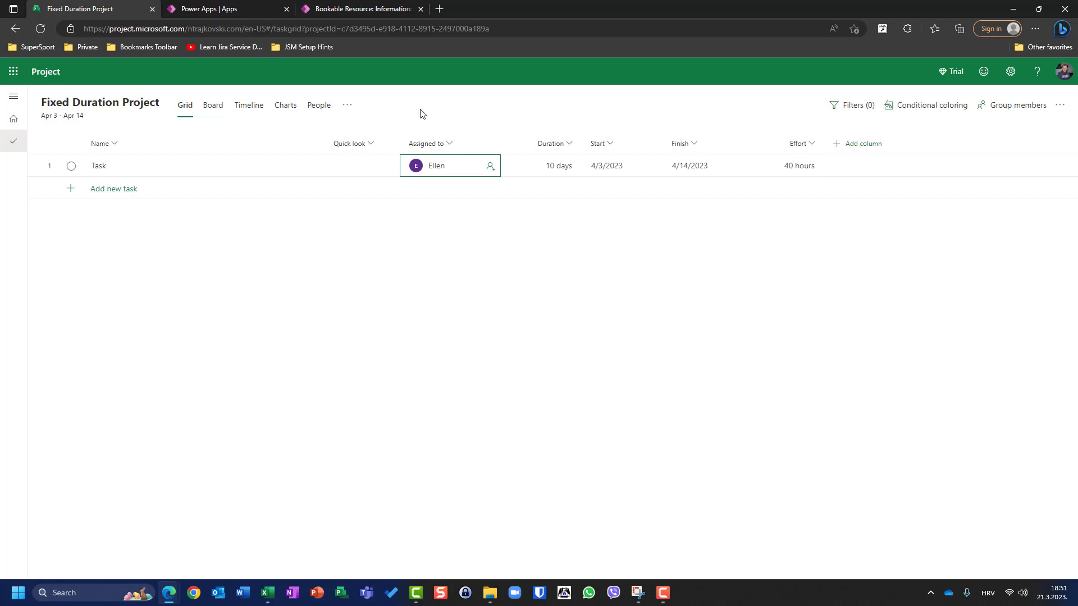
Step: Check the following week's hours in the Assignments view, then return to the grid
click(347, 105)
click(360, 132)
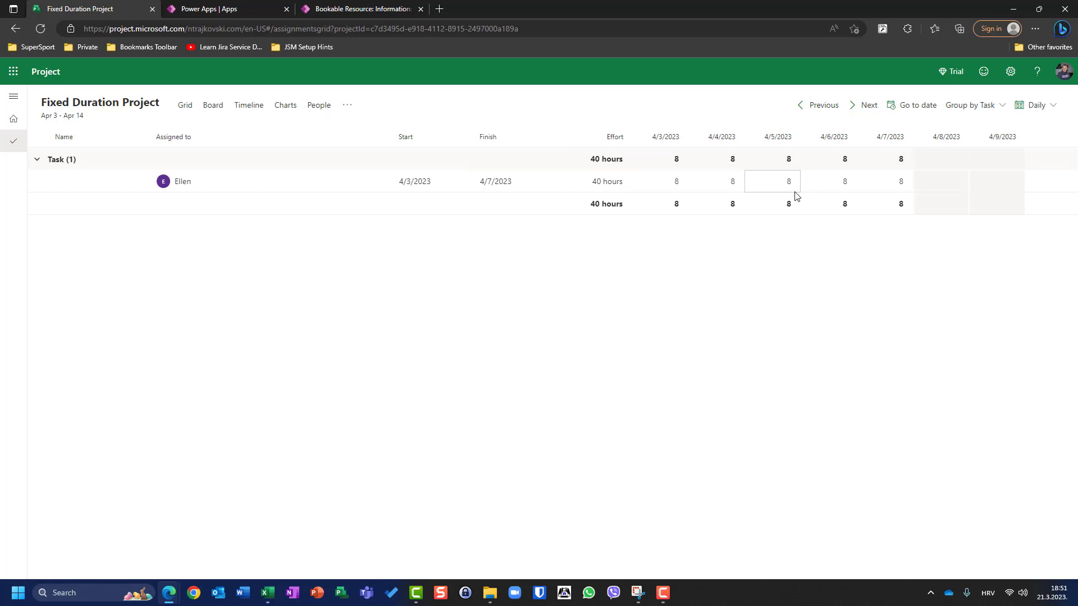
click(853, 109)
click(186, 104)
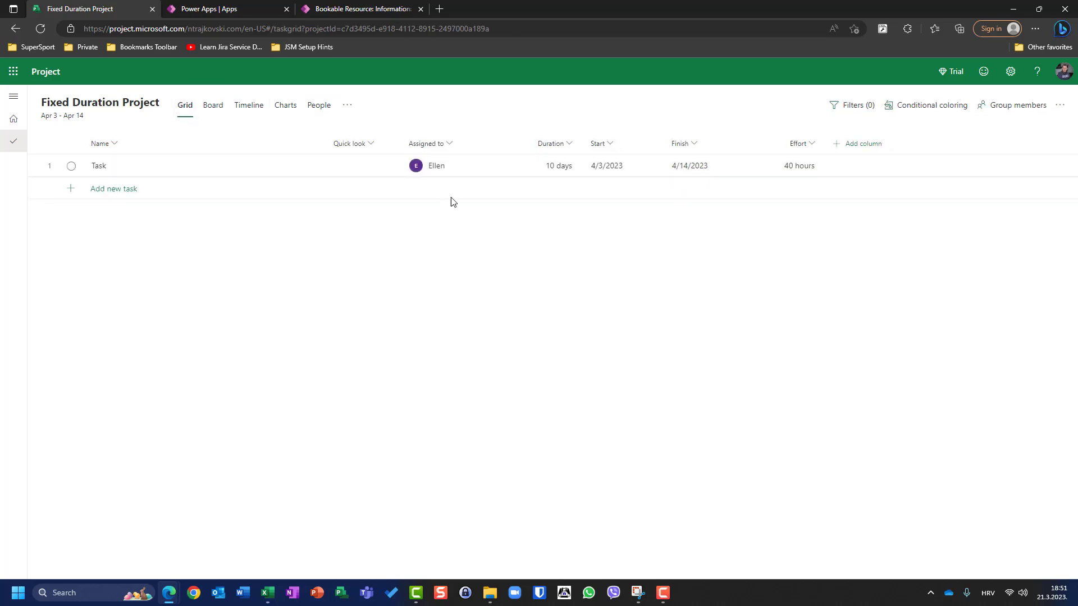
Step: Remove the resource from Task and assign Ellen instead
click(490, 167)
click(528, 234)
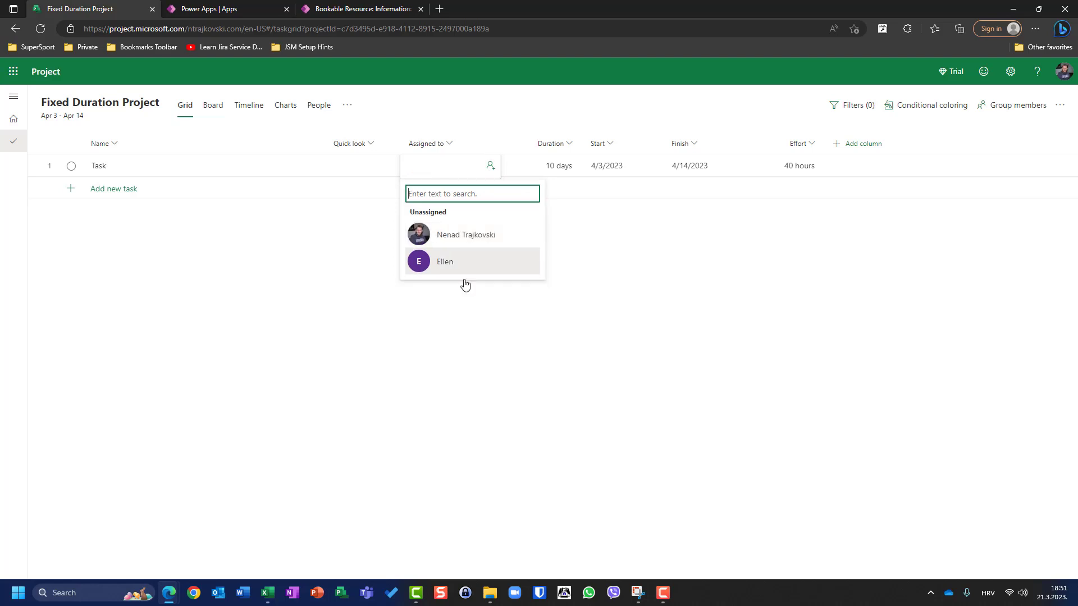
key(Escape)
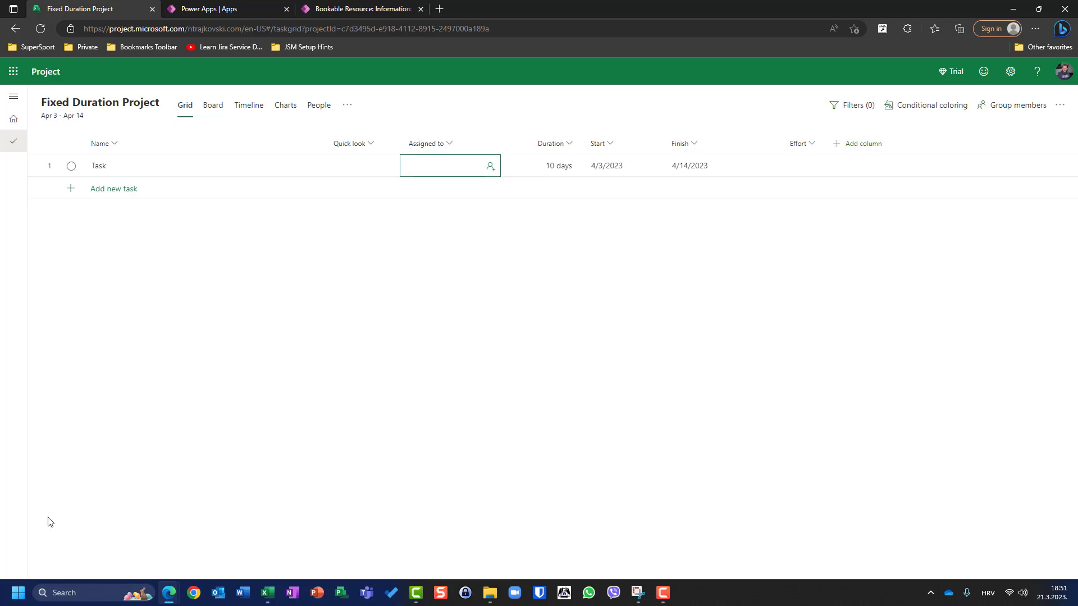
click(489, 167)
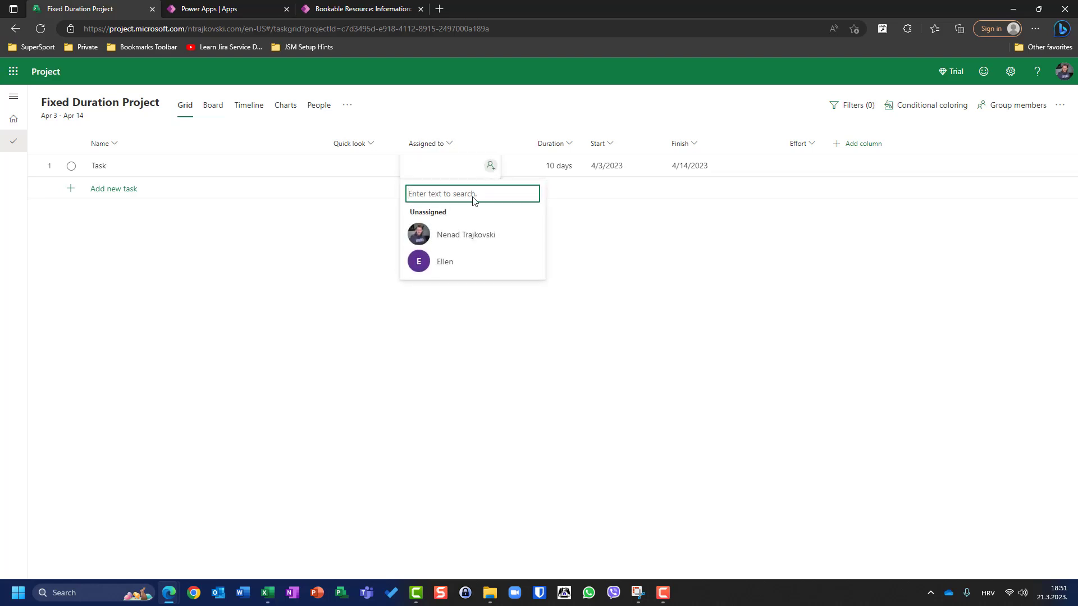
click(445, 261)
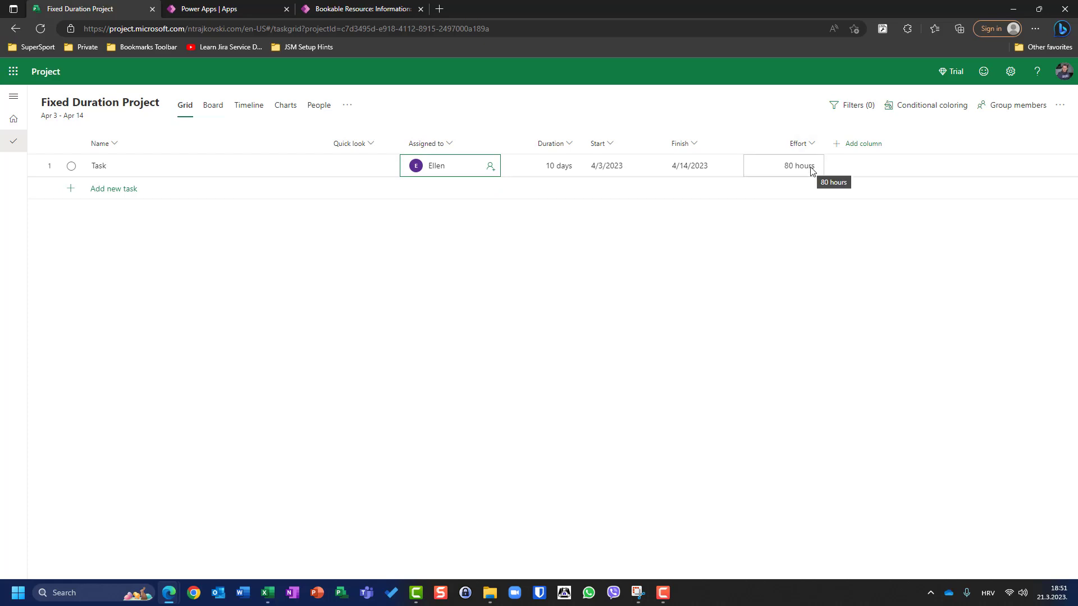
Step: Confirm Task's daily hours for April 10–14 in the Assignments view
click(347, 105)
click(362, 135)
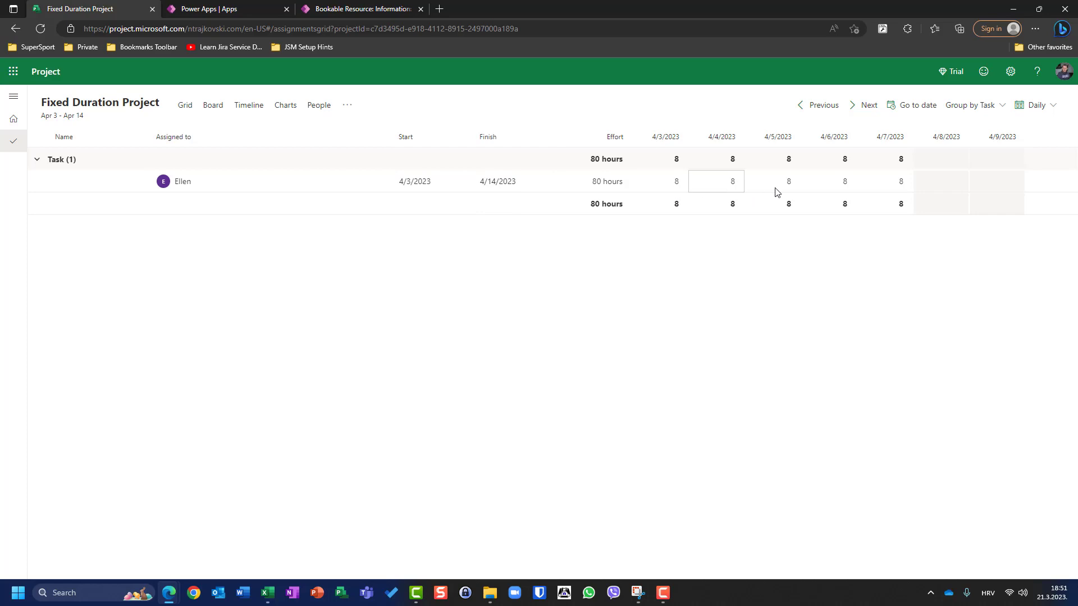
click(859, 107)
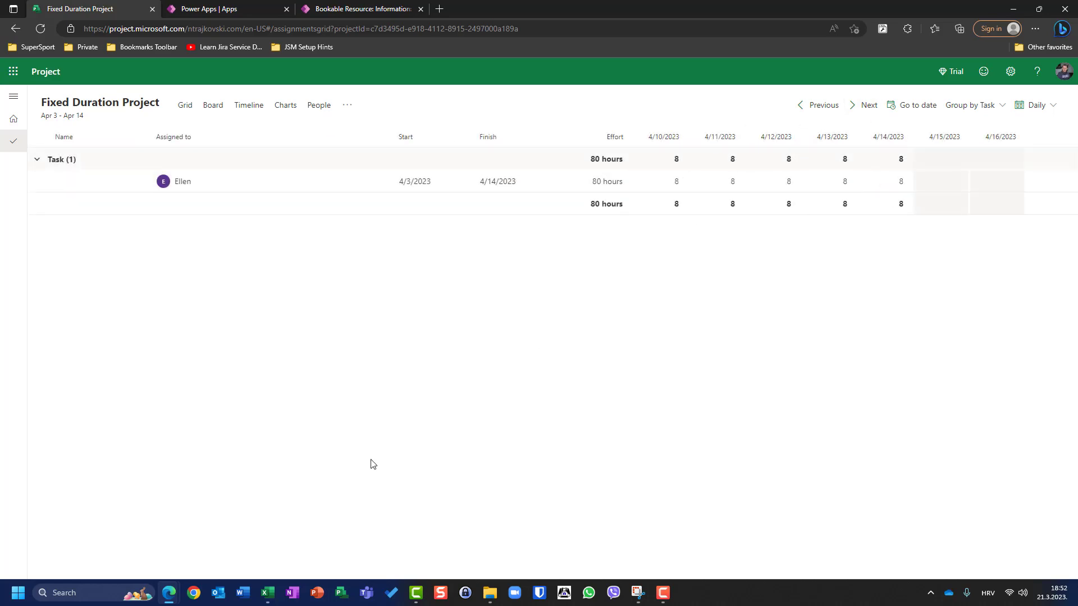
click(99, 104)
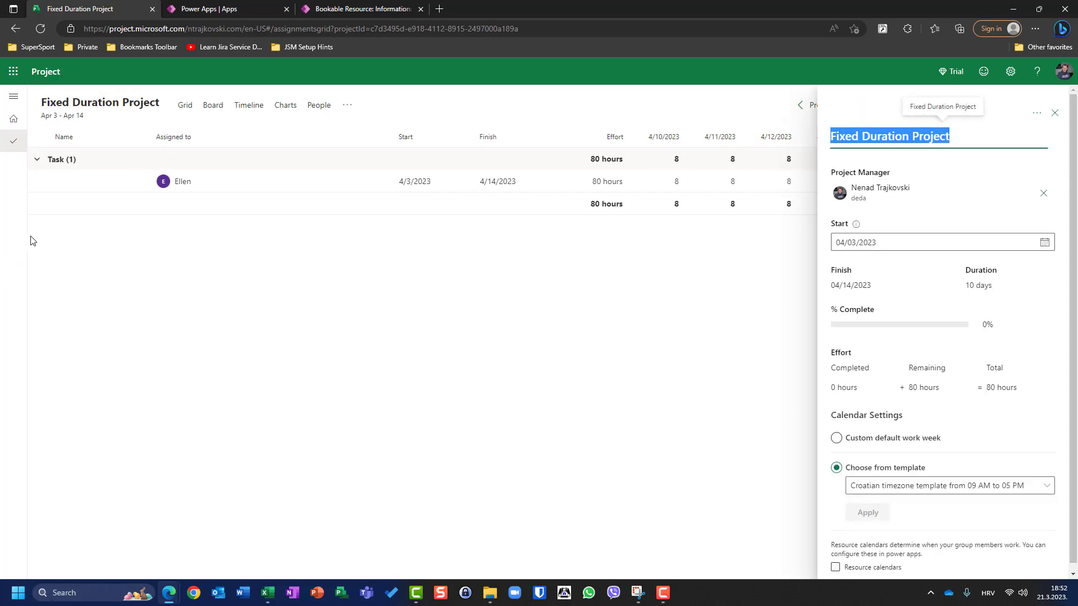
Step: Back in the grid, turn on Resource calendars in the project details
click(185, 106)
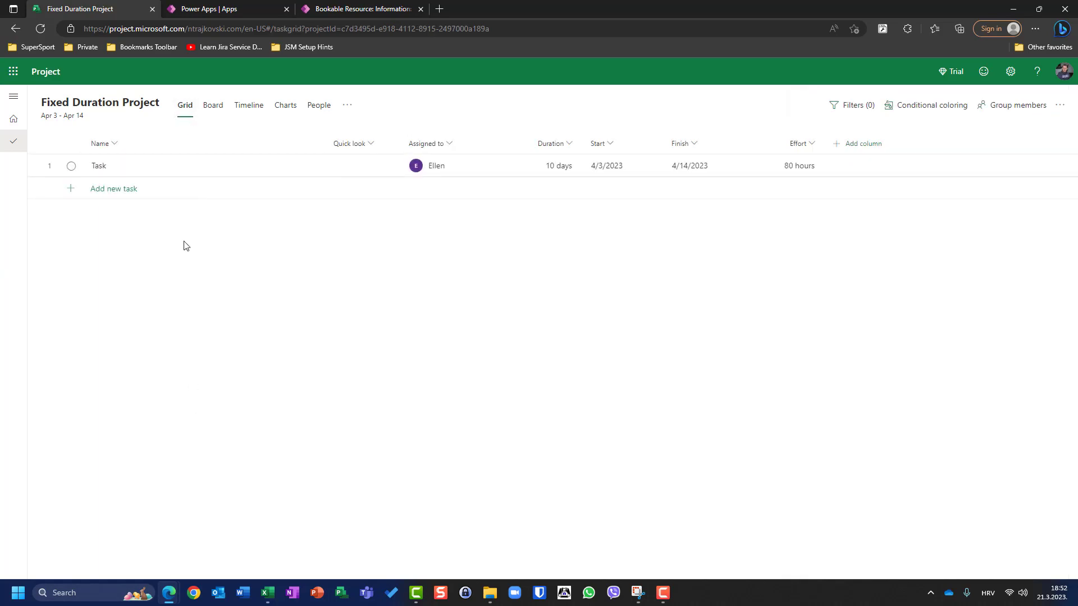
click(152, 103)
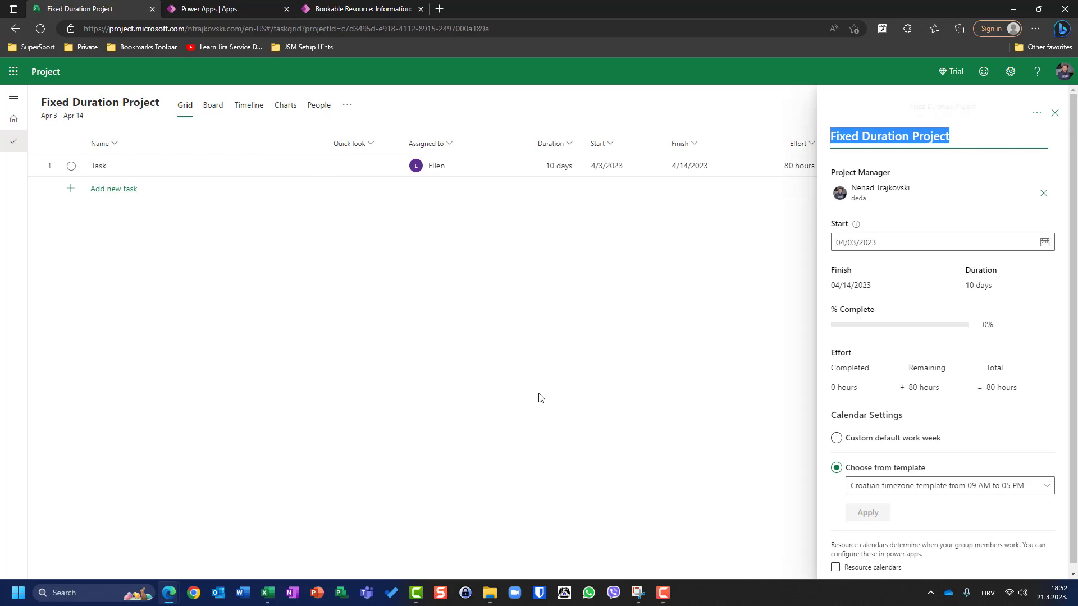
click(835, 568)
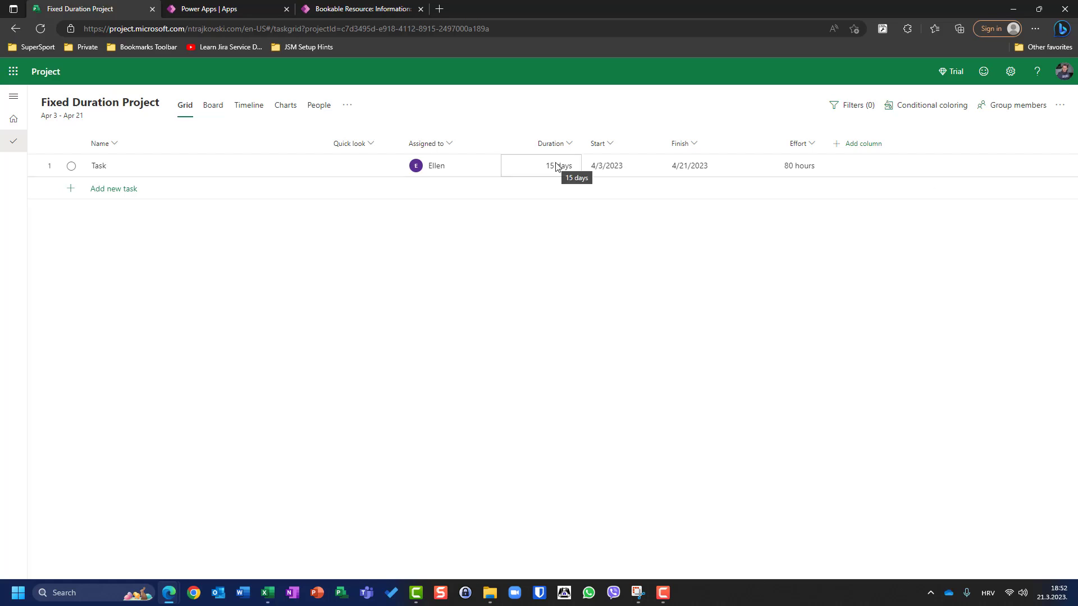
Step: Set Task's duration to 10 days so it ends 4/14 with 40 hours effort
click(556, 167)
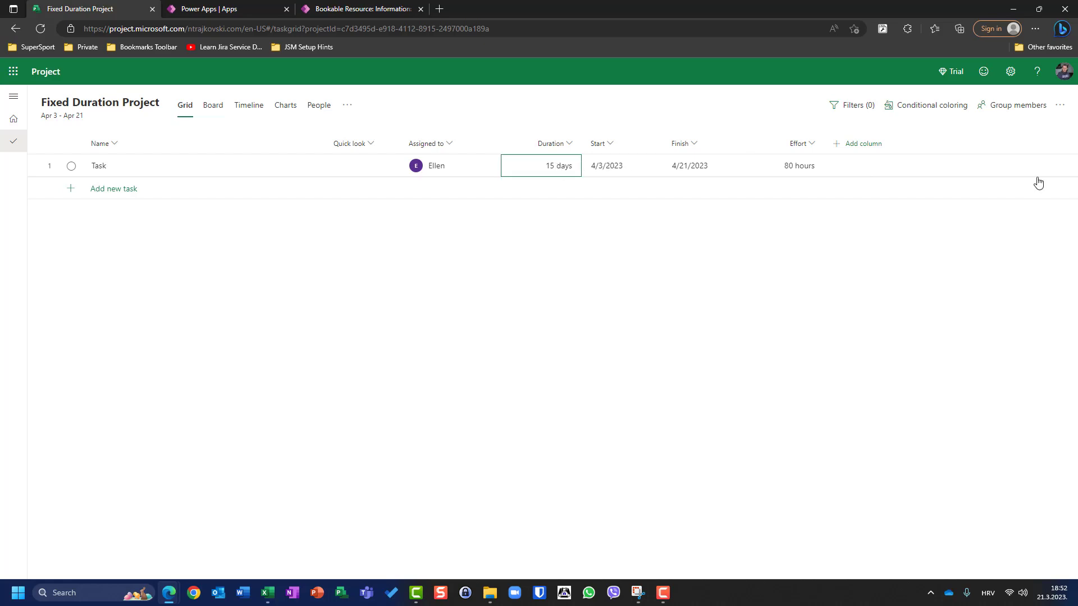
text(10)
key(Return)
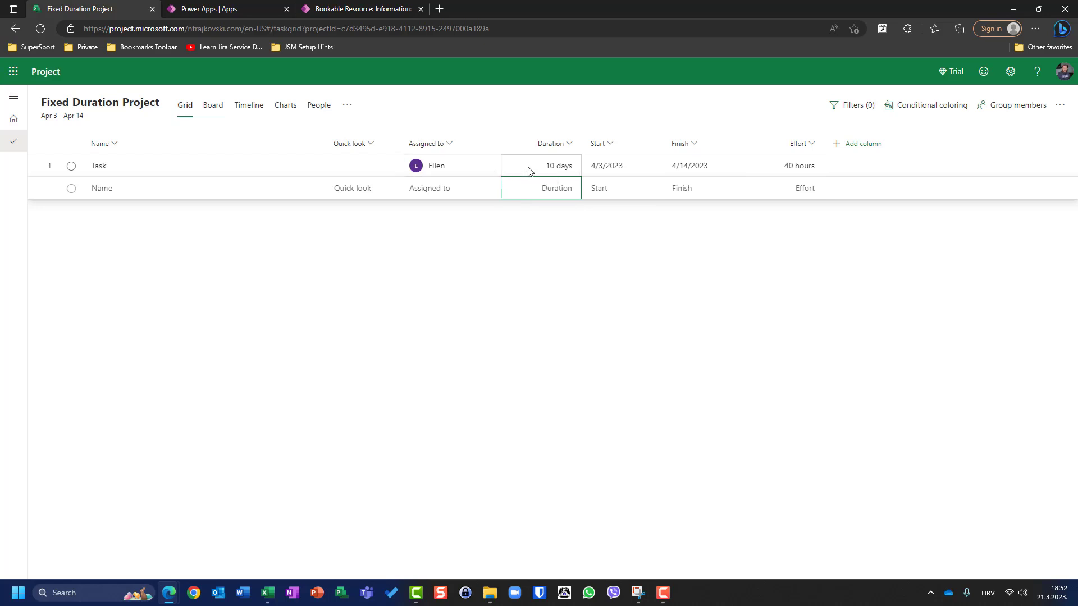
Step: Turn Resource calendars off in the project details and close the panel
click(135, 100)
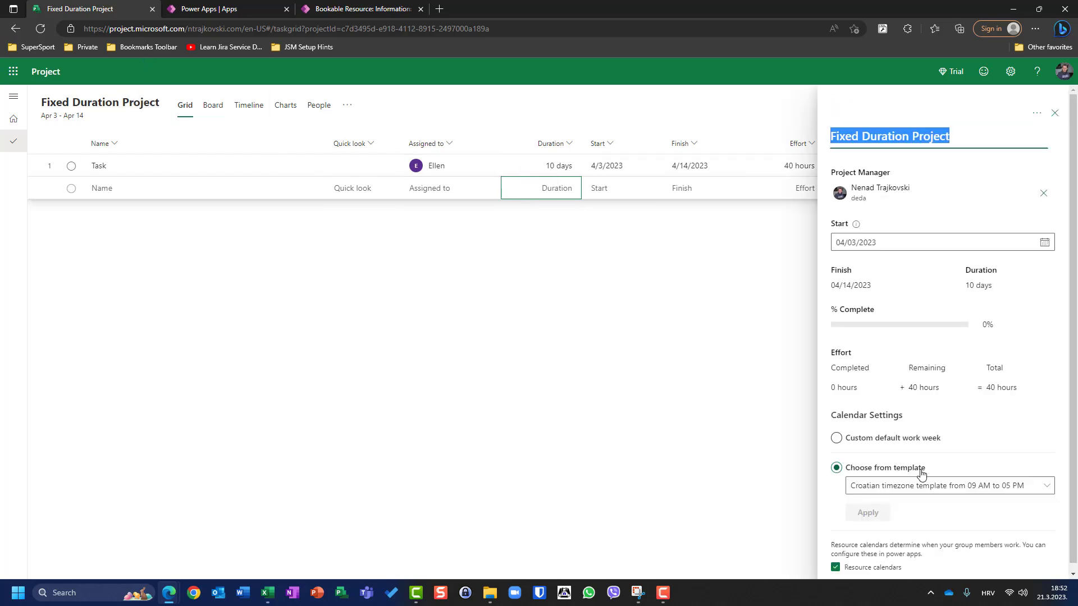
click(855, 571)
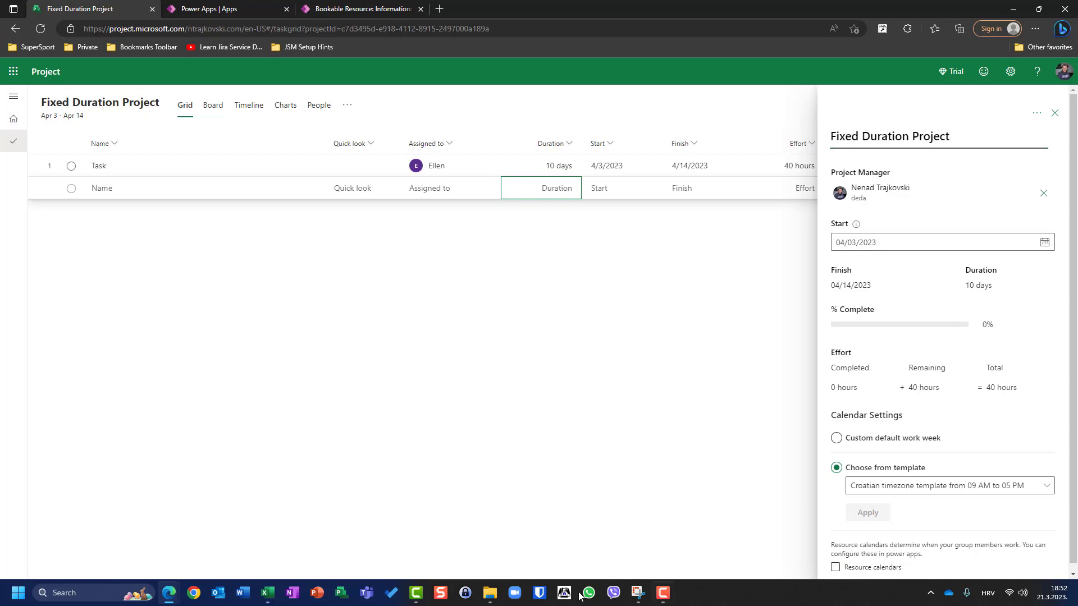
click(1054, 110)
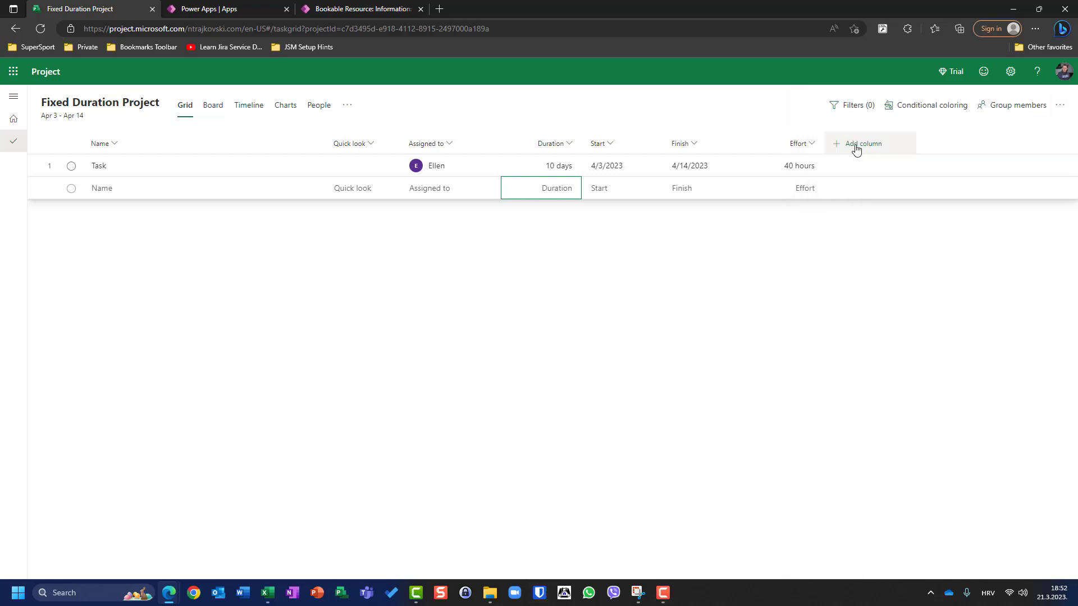
Step: Remove and re-add the assigned resource on Task, bringing effort back to 80 hours
click(449, 172)
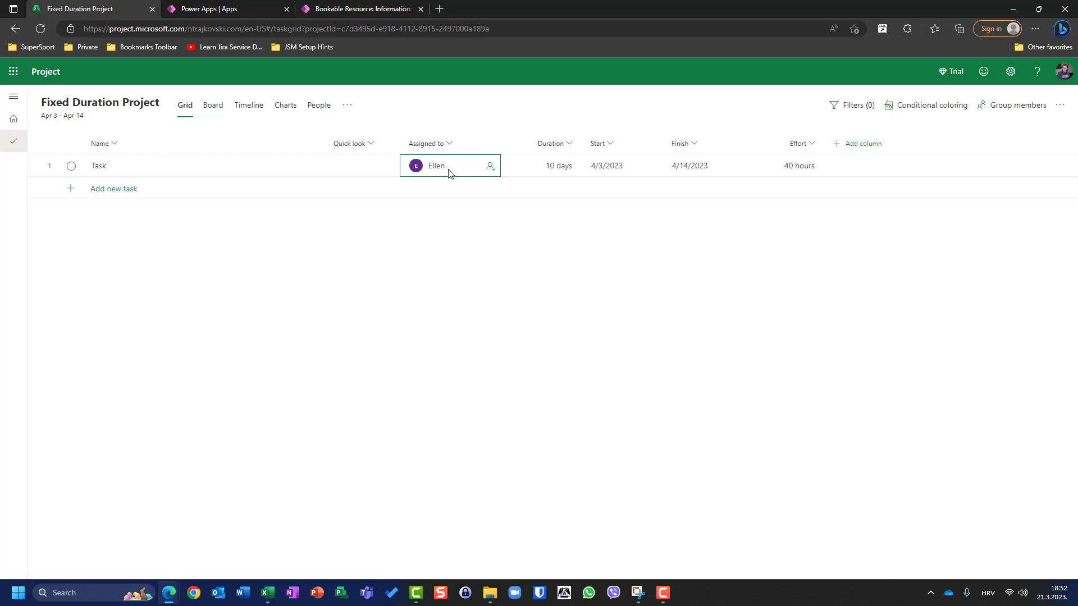
click(469, 168)
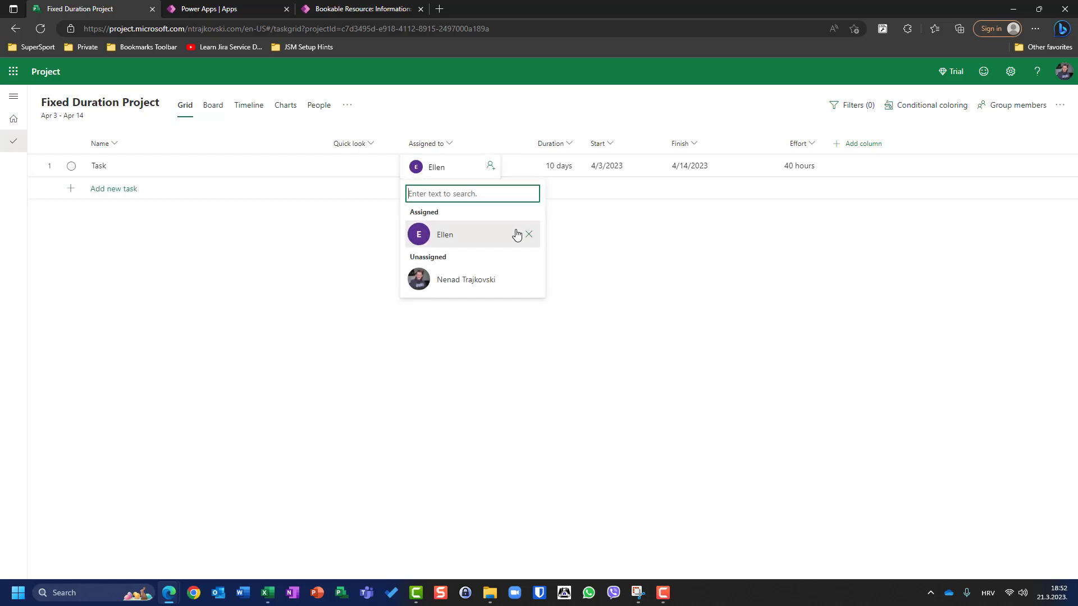
click(529, 234)
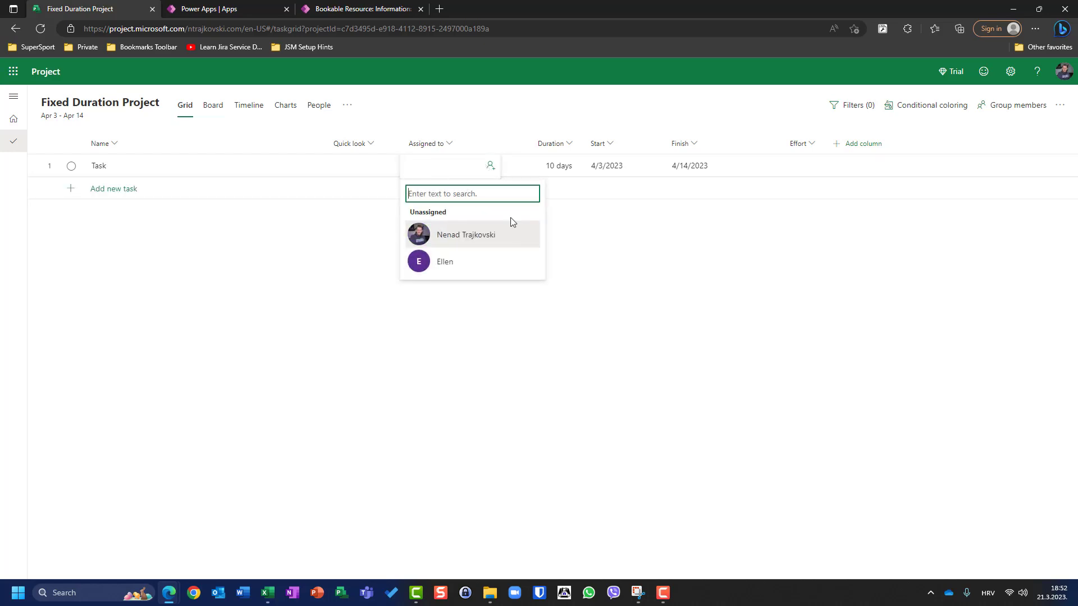
click(445, 265)
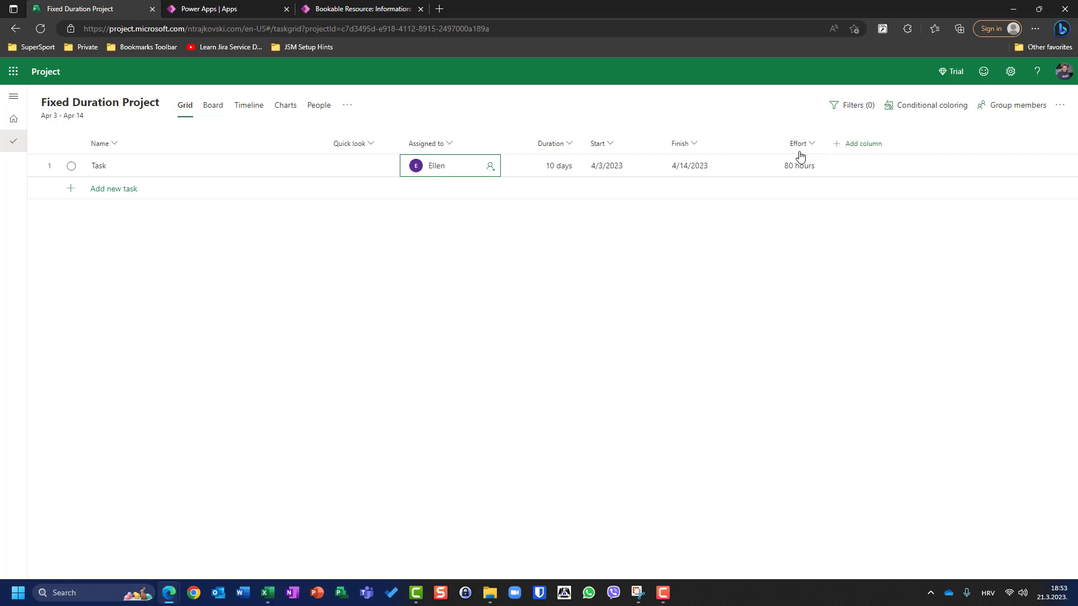
Step: Turn Resource calendars back on in the project details and close the panel
click(137, 107)
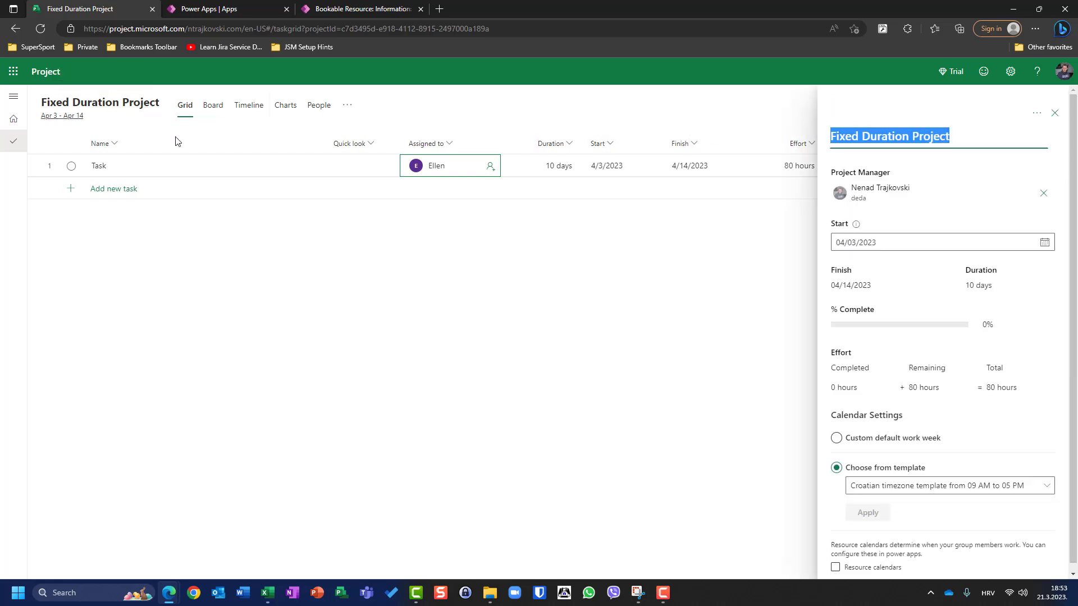
click(835, 567)
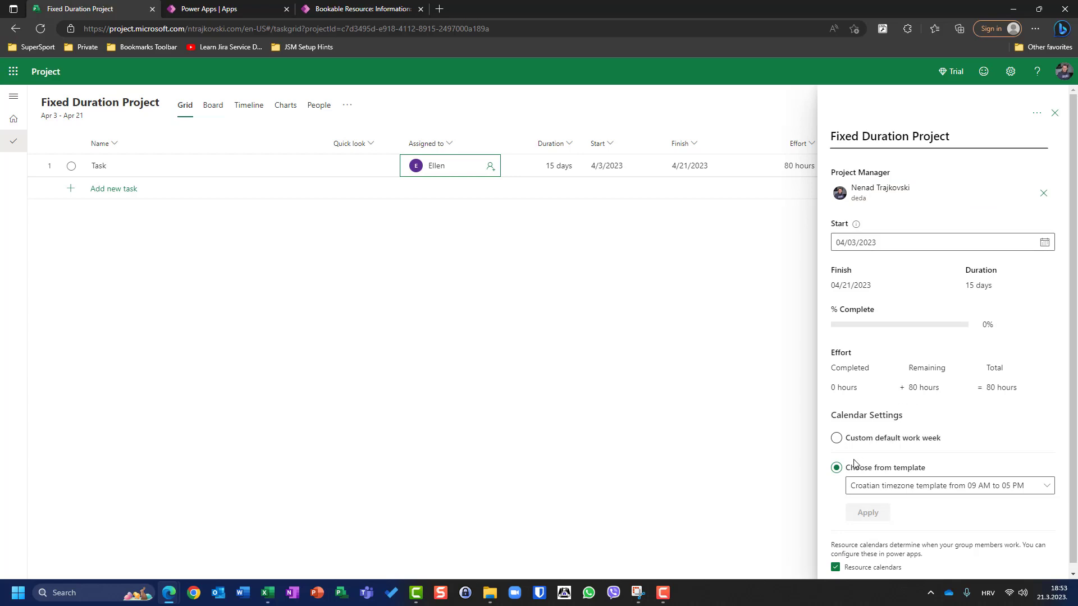
click(1054, 115)
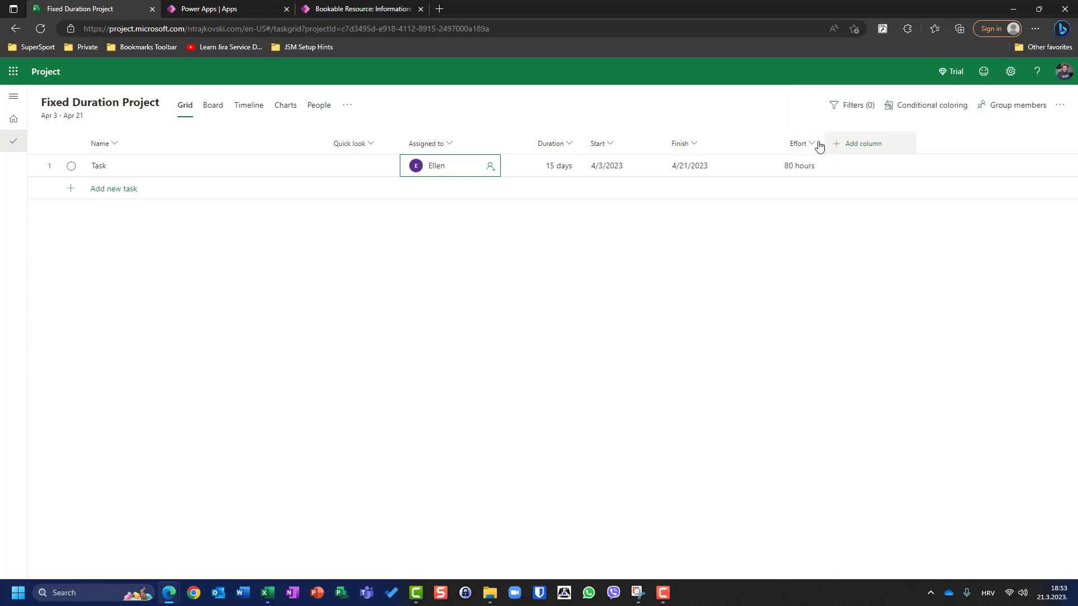
Step: Re-enter a 10-day duration for Task, giving 40 hours effort ending 4/14
click(563, 168)
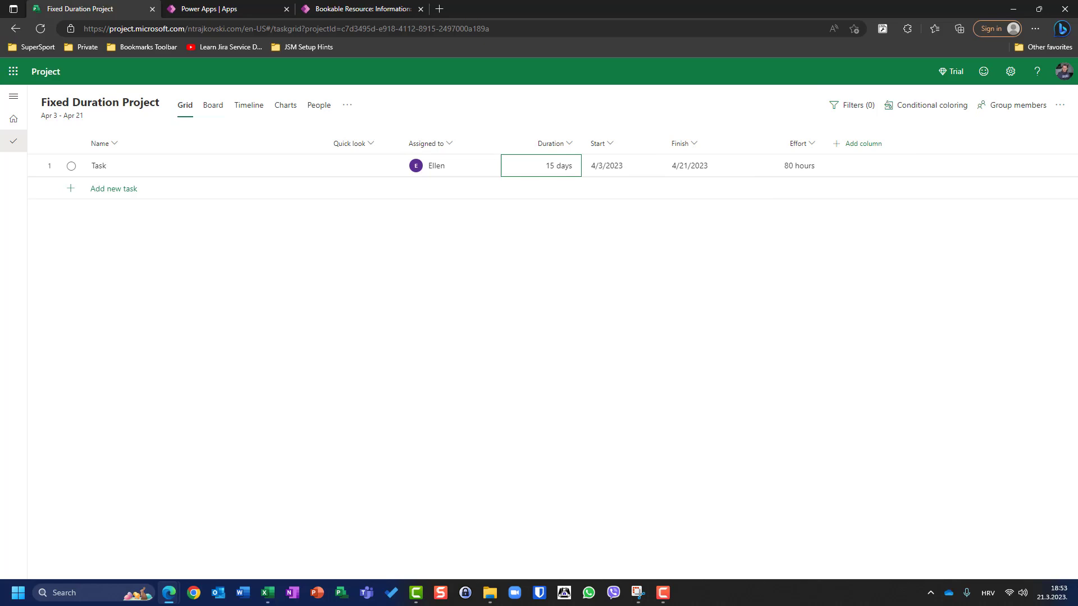
text(10)
key(Return)
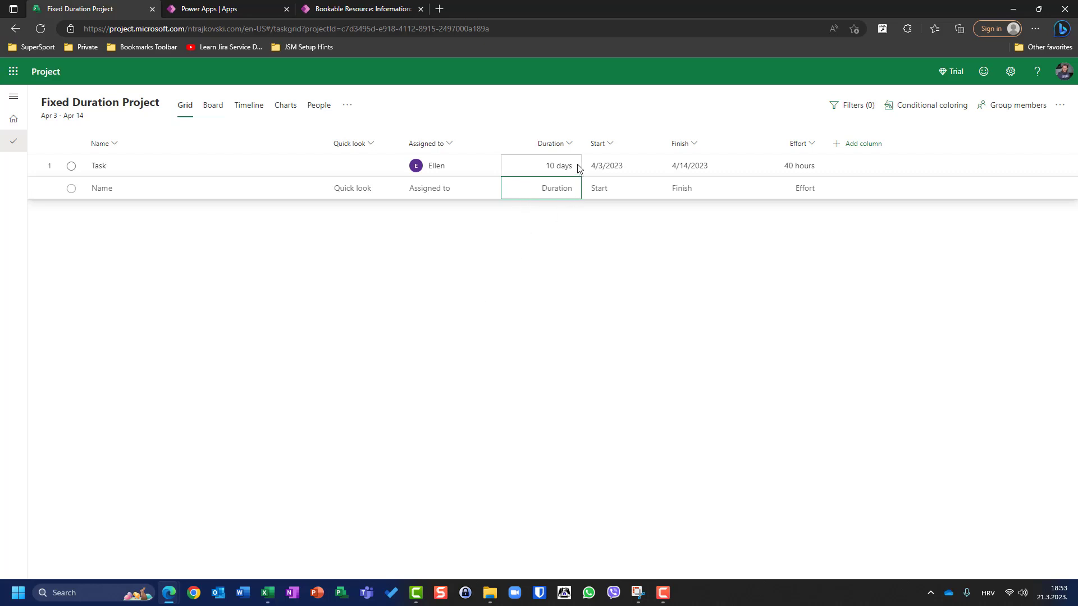
Step: Delete the resource's April 10–14 Vacation event in Power Apps and return to the project
click(139, 102)
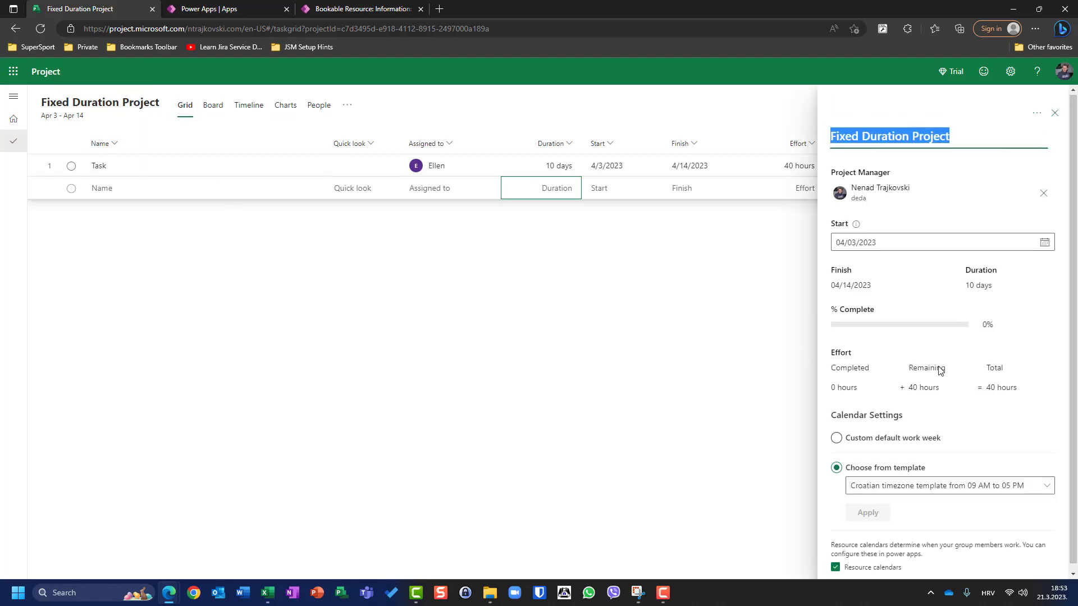
scroll(926, 359, down, 1)
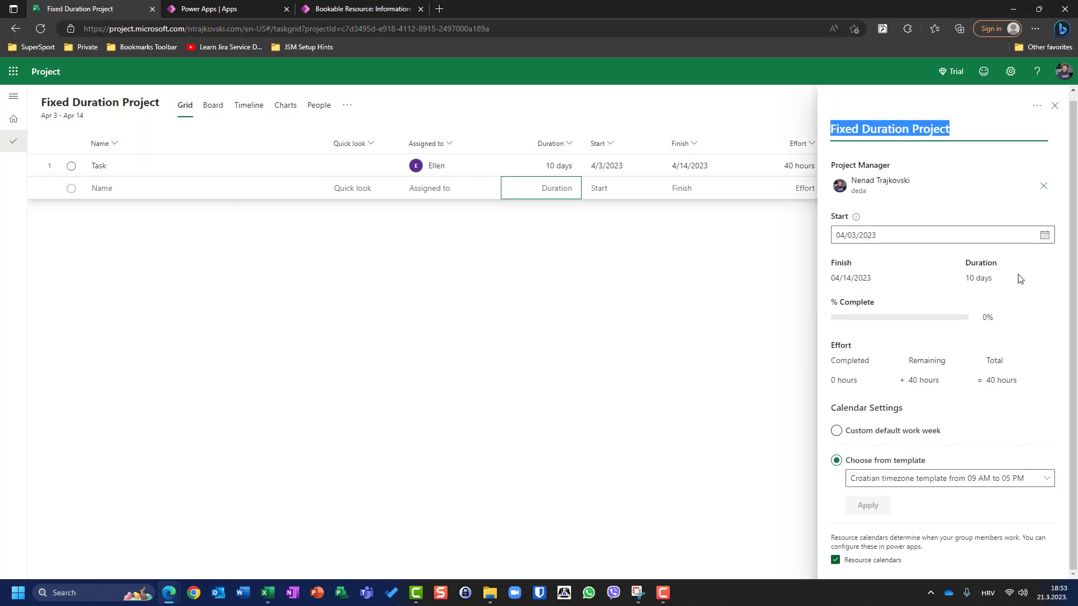
click(343, 9)
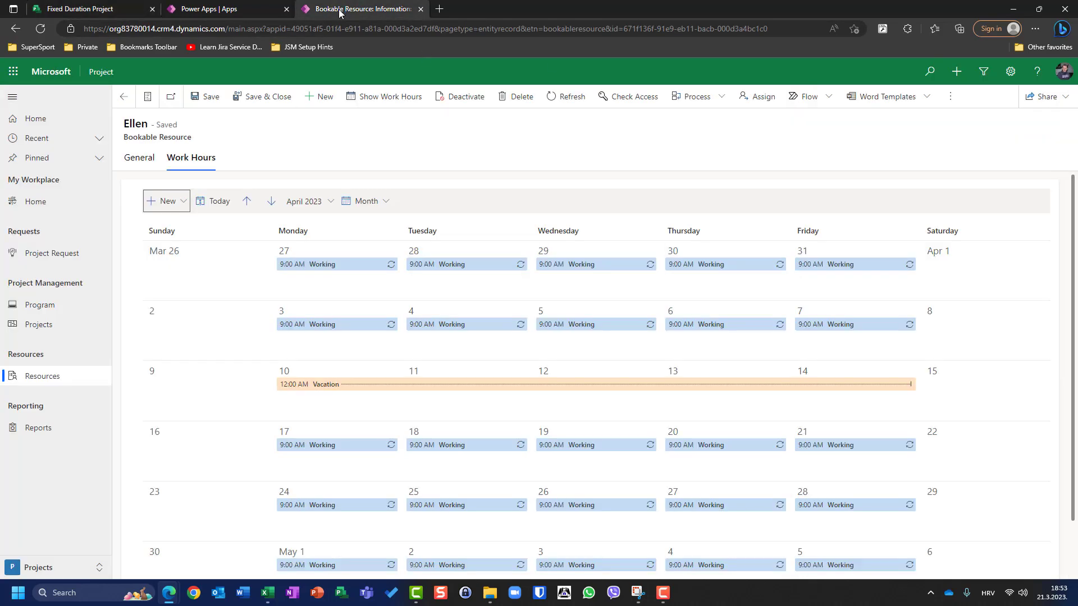
click(306, 385)
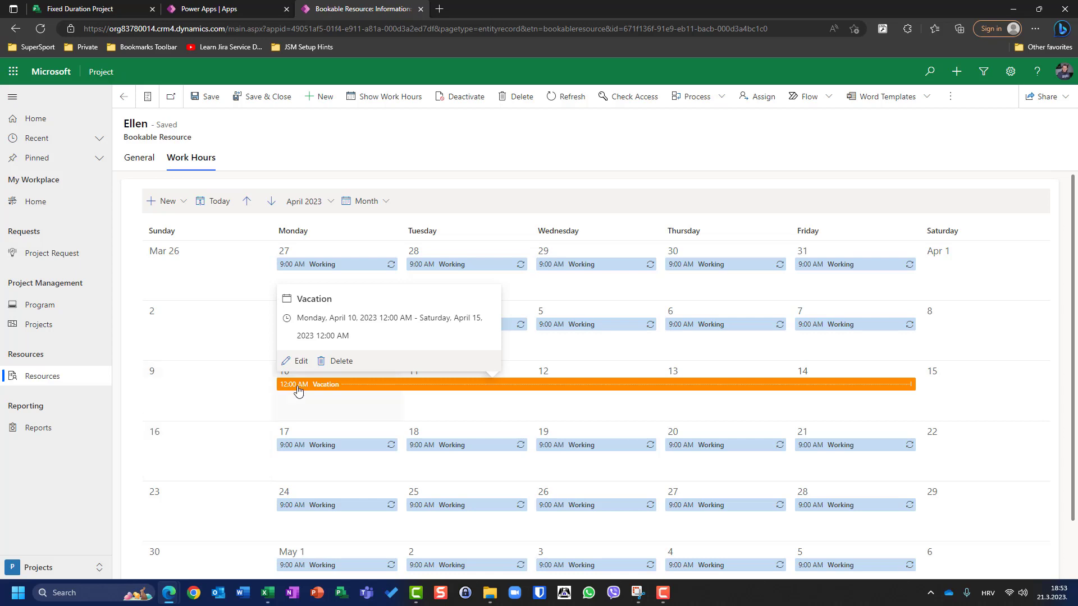
click(332, 362)
click(570, 376)
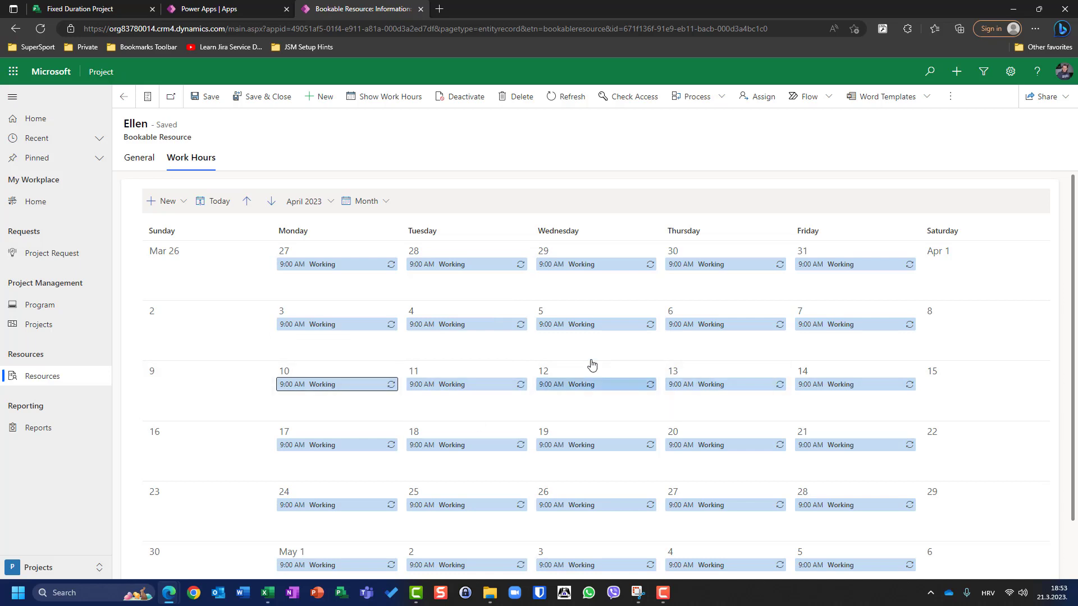
click(121, 9)
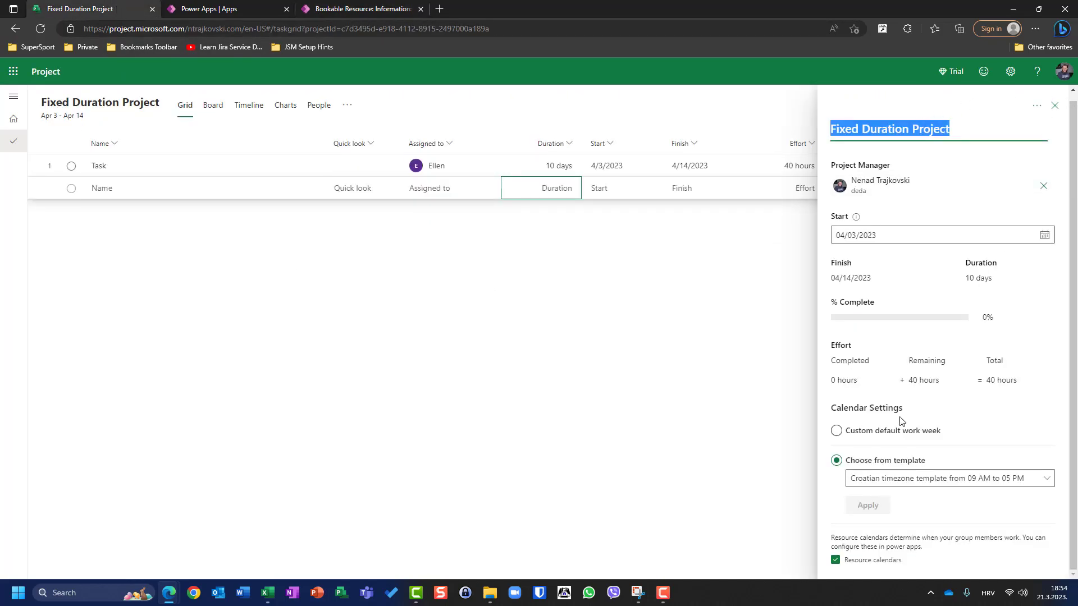
Step: Remove and re-add the assigned resource on Task so its effort recalculates to 80 hours
click(1055, 106)
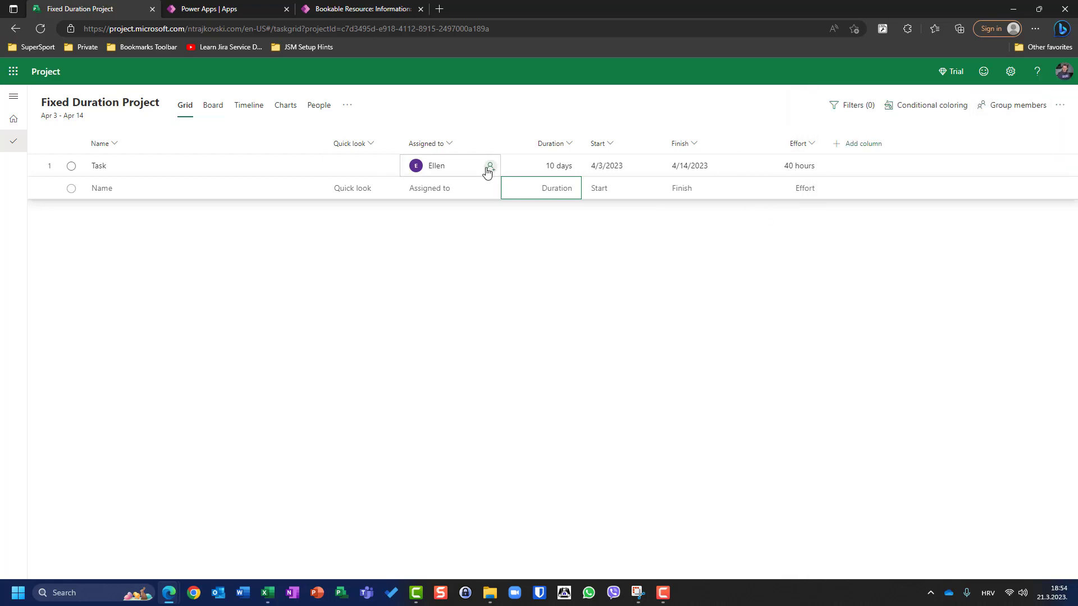
click(489, 168)
click(528, 233)
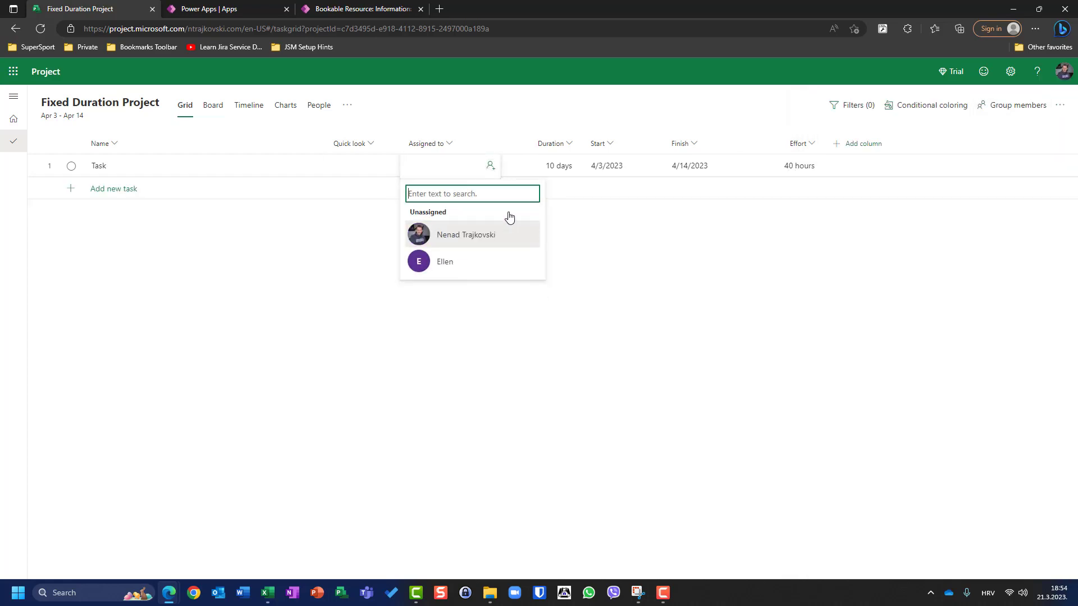
click(489, 166)
click(490, 166)
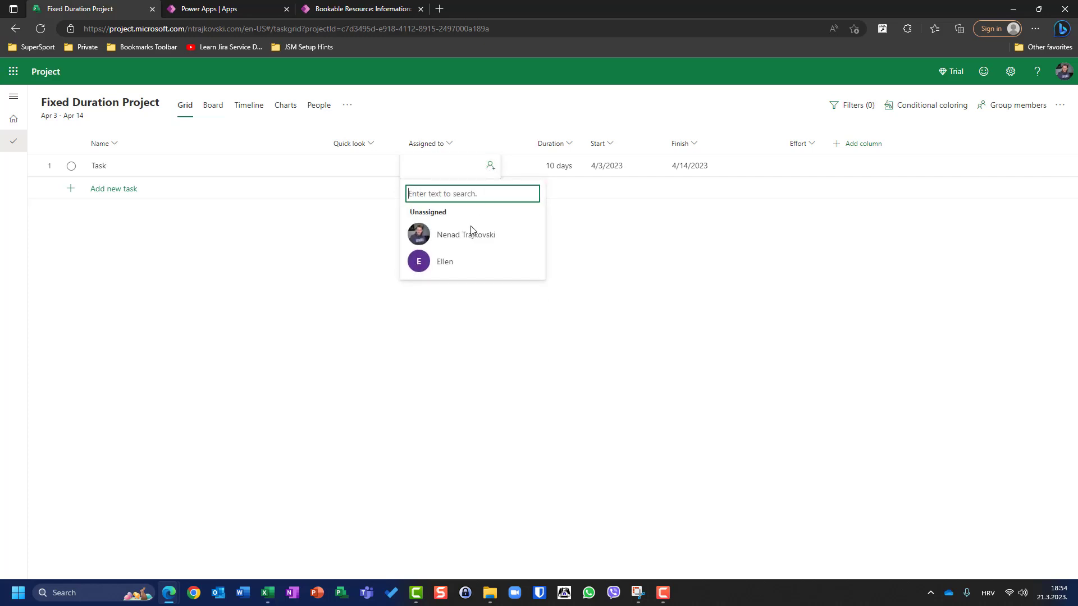
click(455, 265)
click(555, 279)
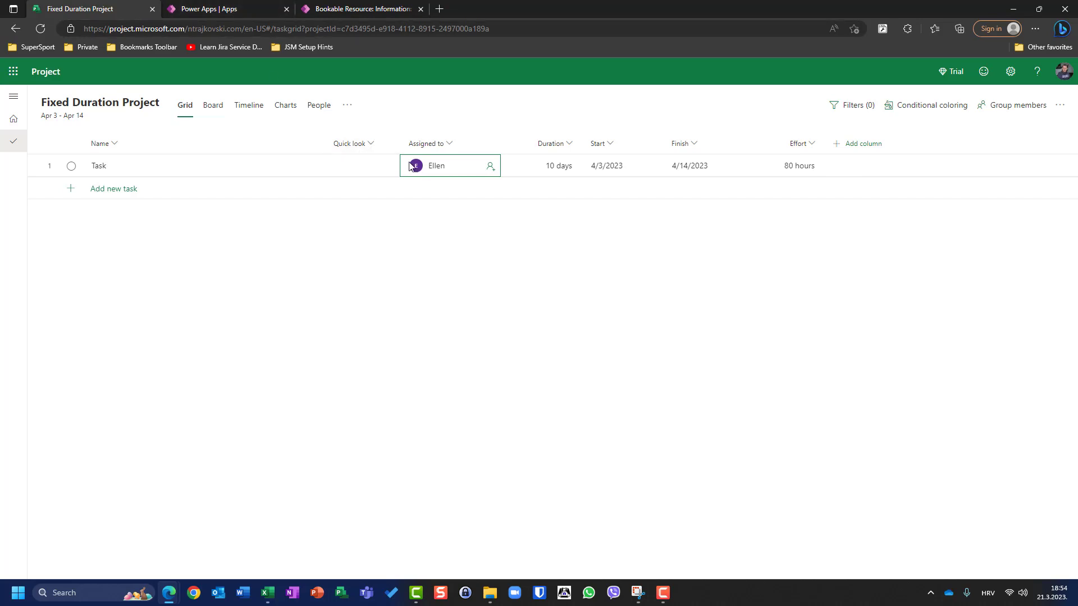
click(110, 106)
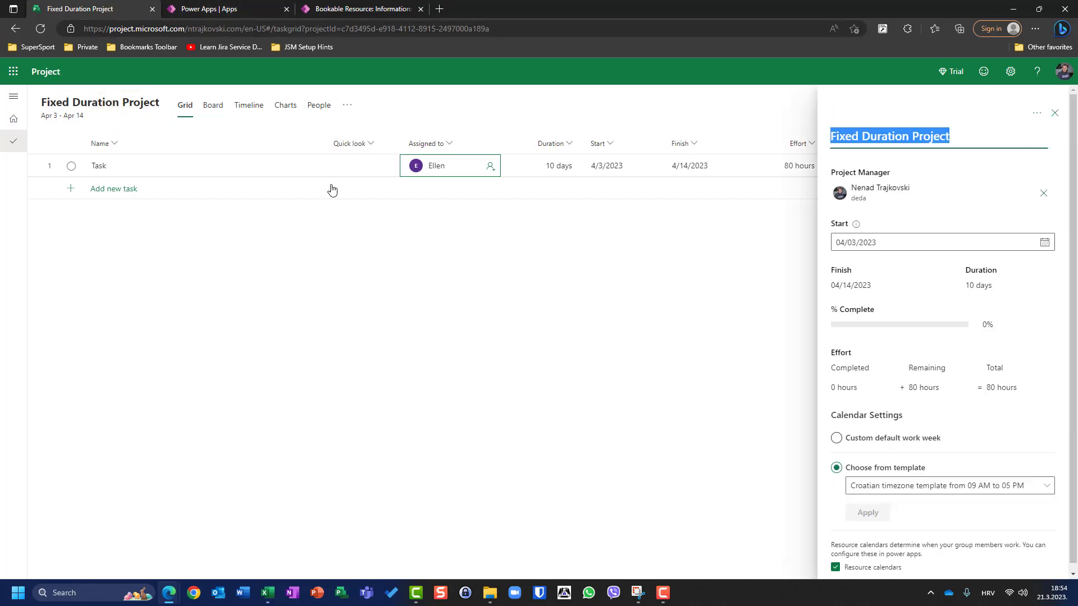